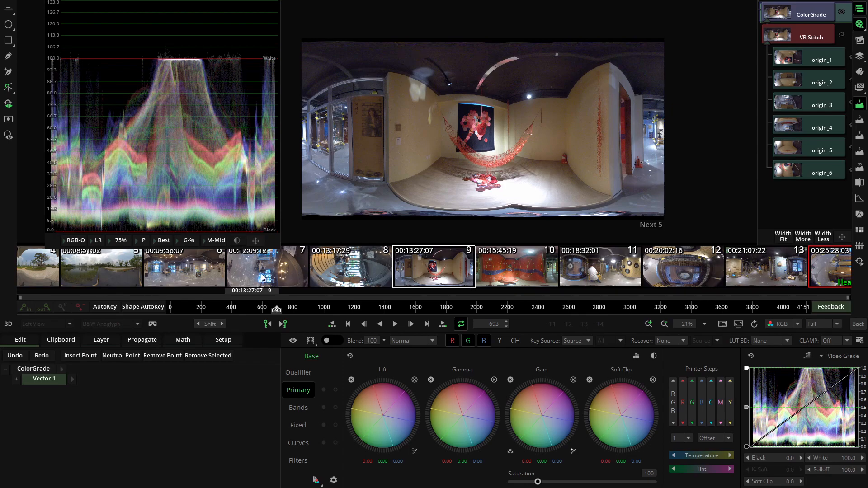
- Hide the waveform scope and the clip strip, and toggle the layer stack off and back on
click(859, 104)
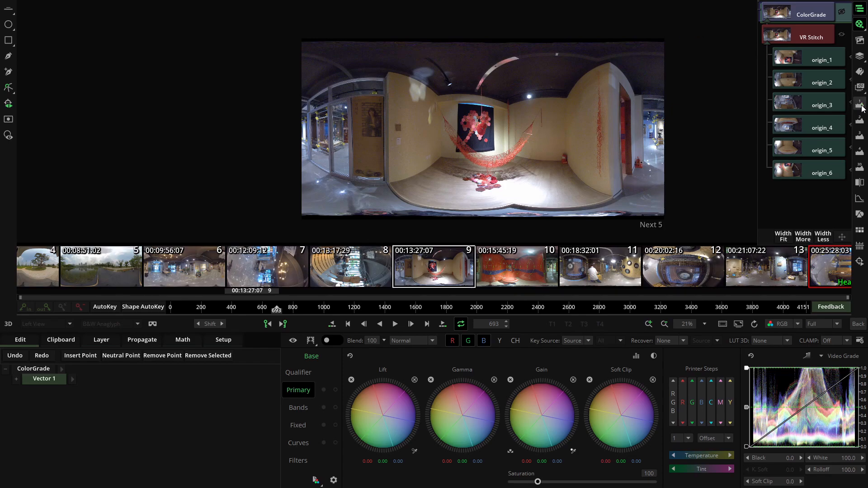
click(859, 24)
click(861, 10)
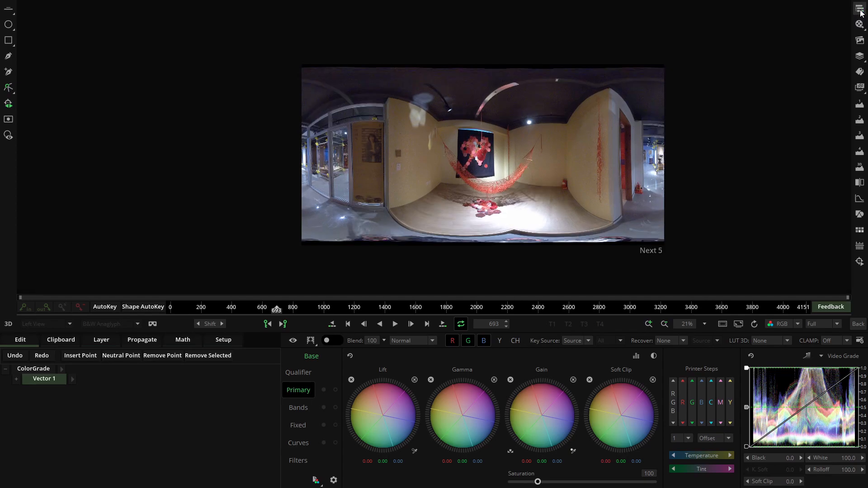
click(862, 11)
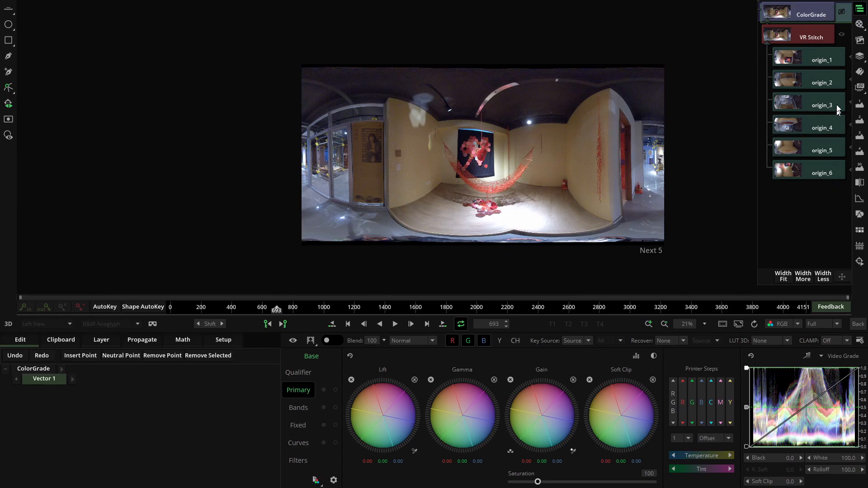
- Inspect the VR Stitch layer's camera and stabilization parameters, and return to the ColorGrade layer
click(812, 35)
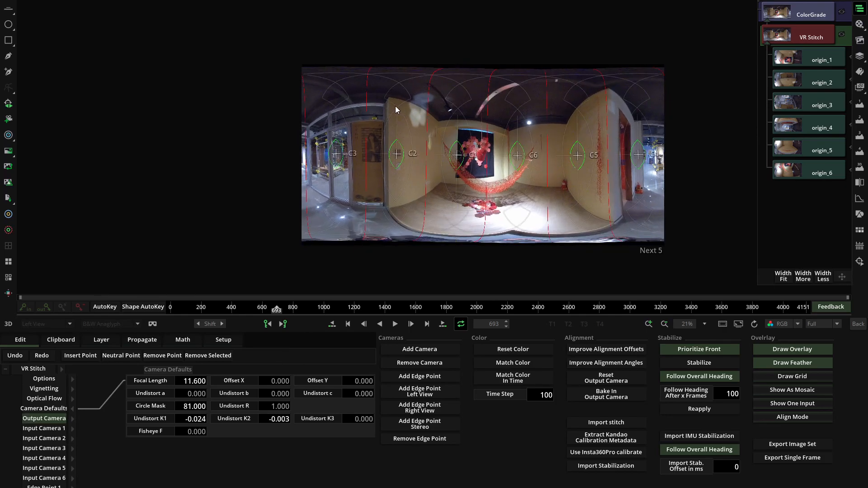
click(808, 12)
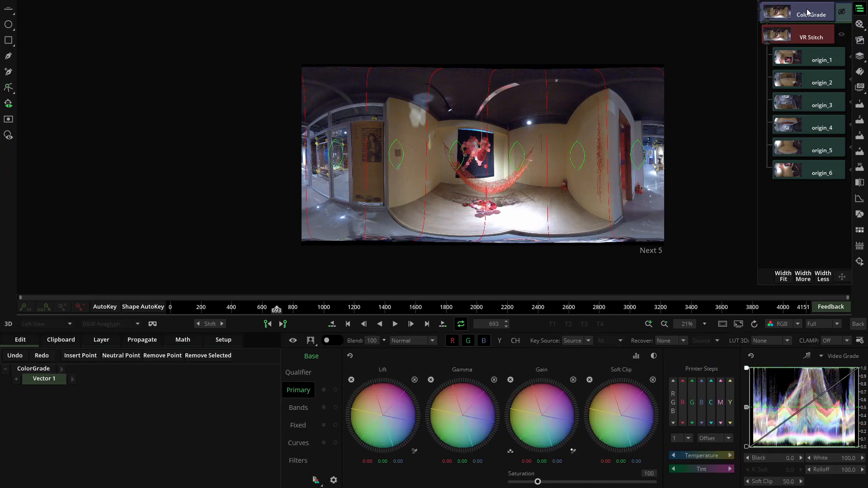
- Show the clip strip and the RGB waveform scope, and move the scope slightly upward clear of the strip
click(860, 28)
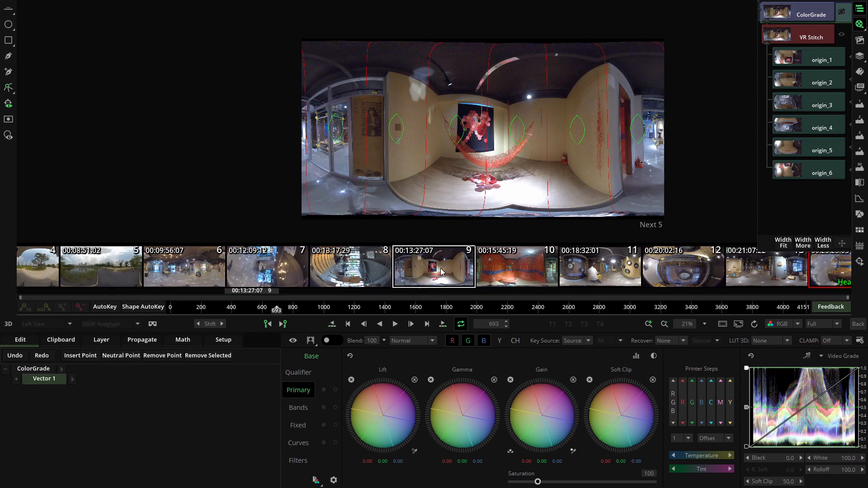
click(861, 40)
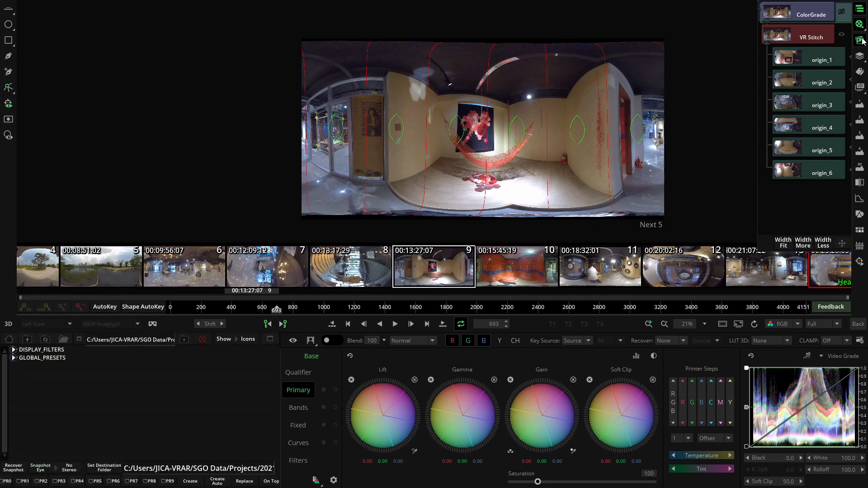
click(863, 41)
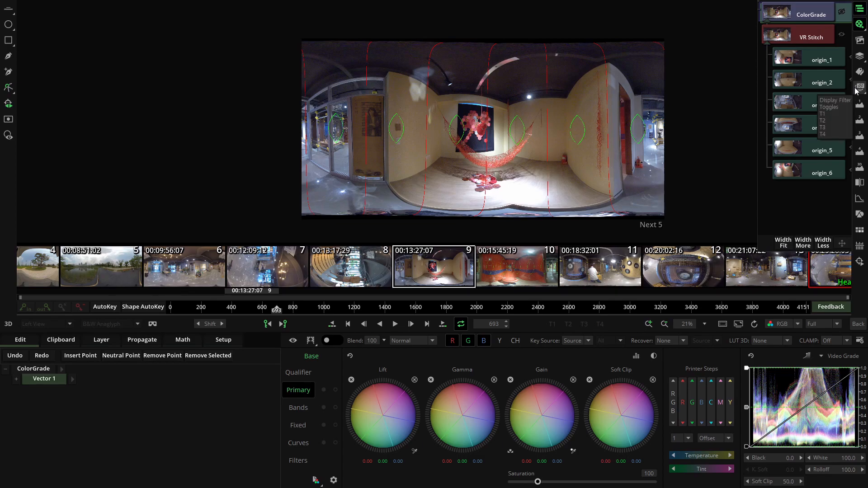
click(862, 107)
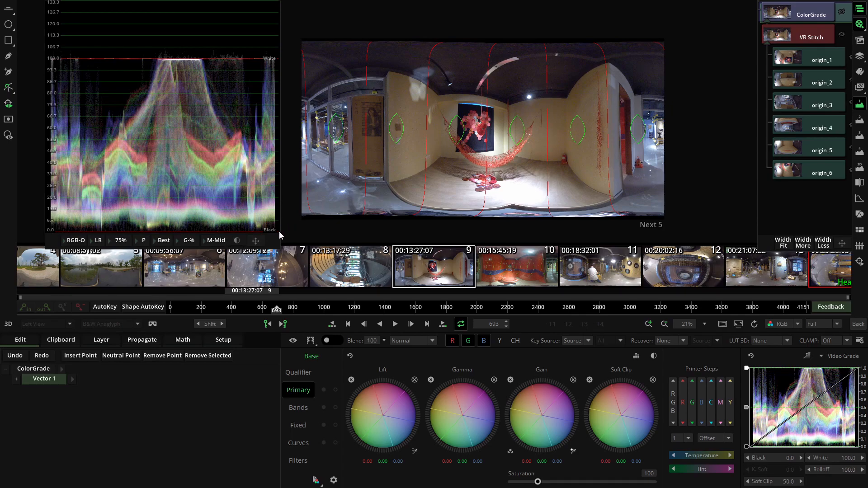
drag(259, 238, 258, 229)
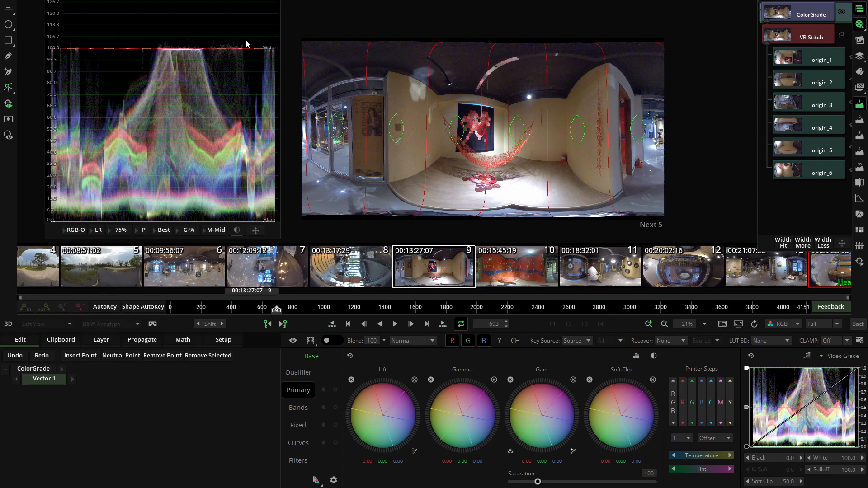
- Open the vectorscope and additional scopes to inspect the image's colour distribution, and close the extra ones
click(860, 122)
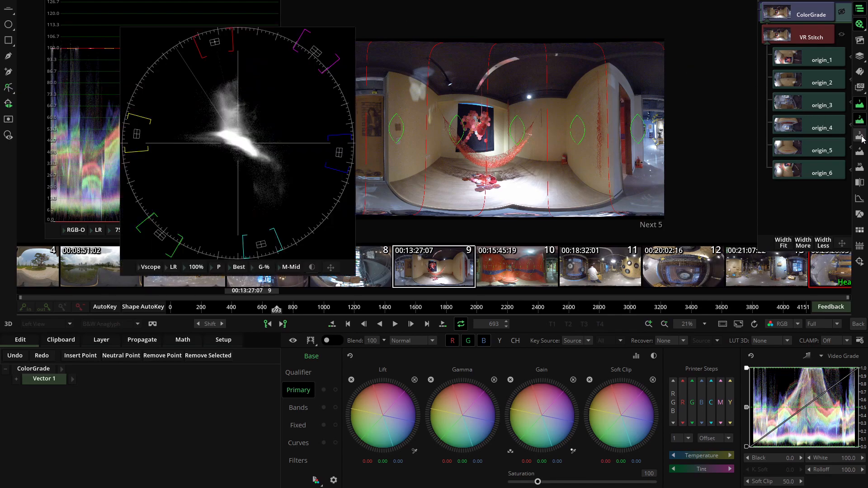
click(860, 135)
drag(861, 151, 754, 135)
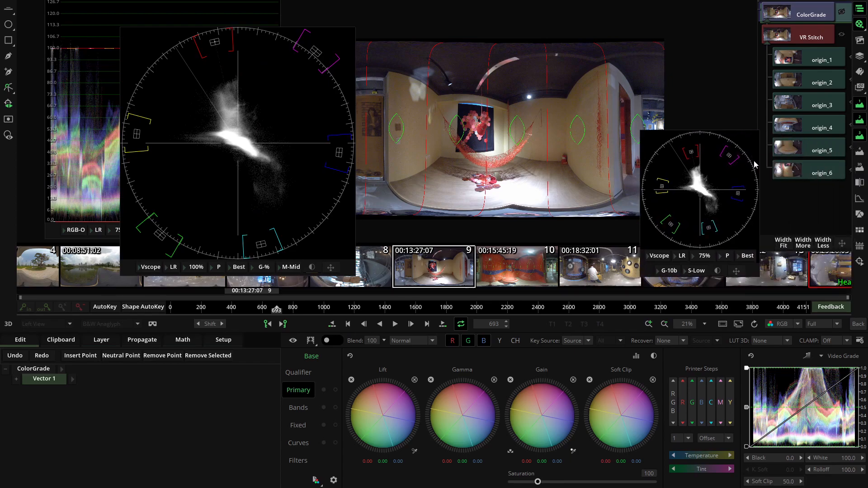
click(860, 153)
click(860, 152)
click(860, 135)
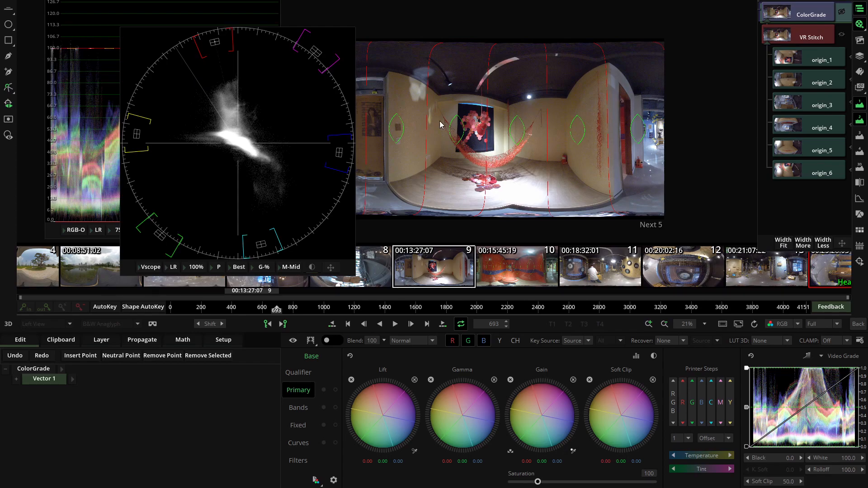
mouse_move(559, 142)
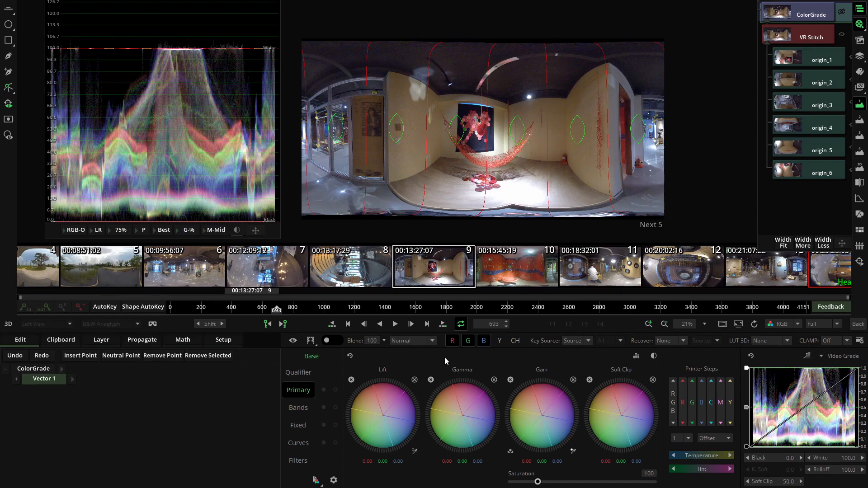
- Lower the overall Lift by about 3.98 and raise the overall Gamma by about 1.42 in the primary grade
drag(389, 381, 367, 386)
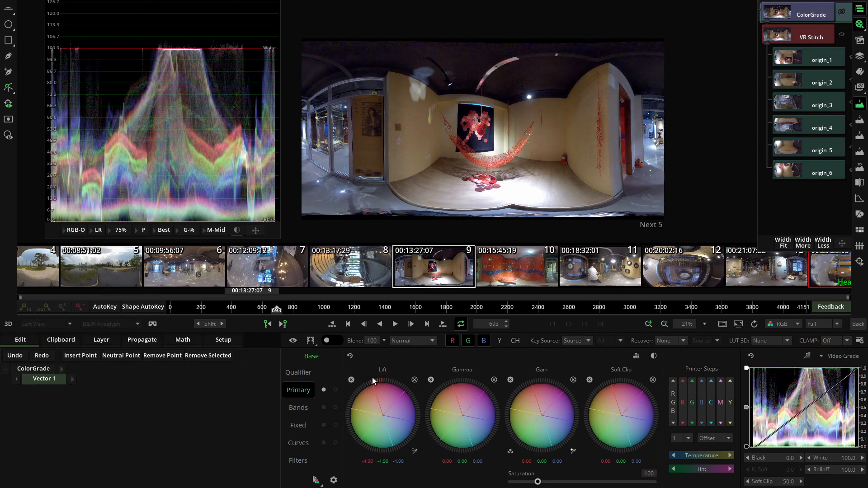
drag(387, 374, 386, 374)
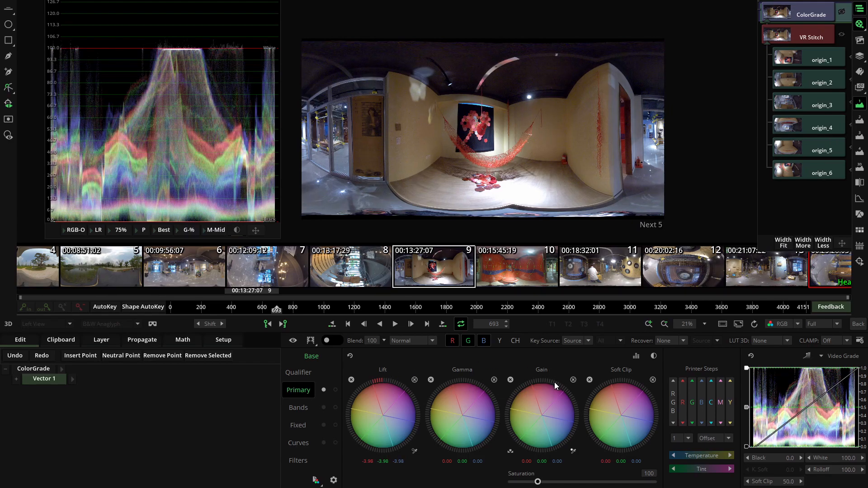
drag(449, 381, 468, 387)
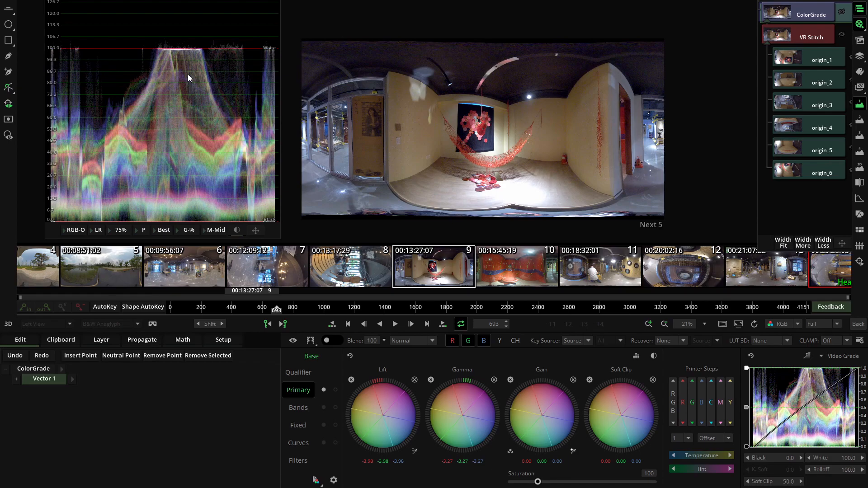
mouse_move(471, 381)
mouse_down()
mouse_move(448, 384)
mouse_move(485, 386)
mouse_move(428, 380)
mouse_move(460, 379)
mouse_up()
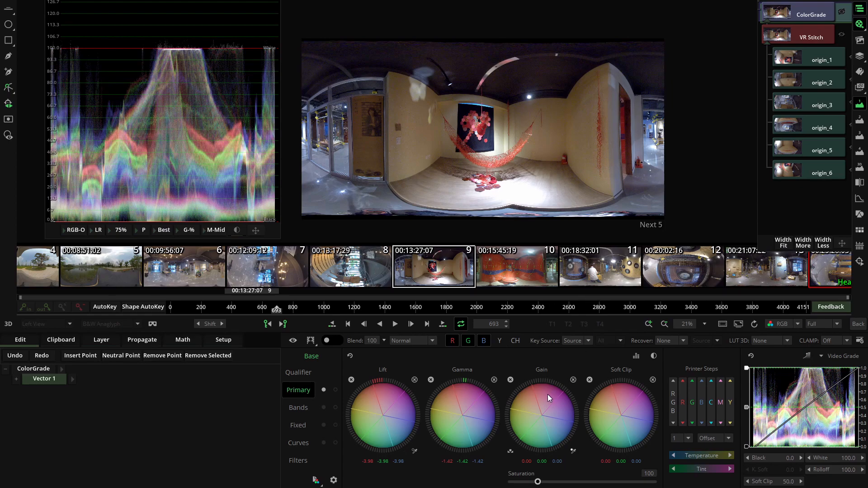
- Raise the overall Gain to about 9.72 and lower Soft Clip by about 7.68 to contain the highlights
drag(522, 387, 584, 387)
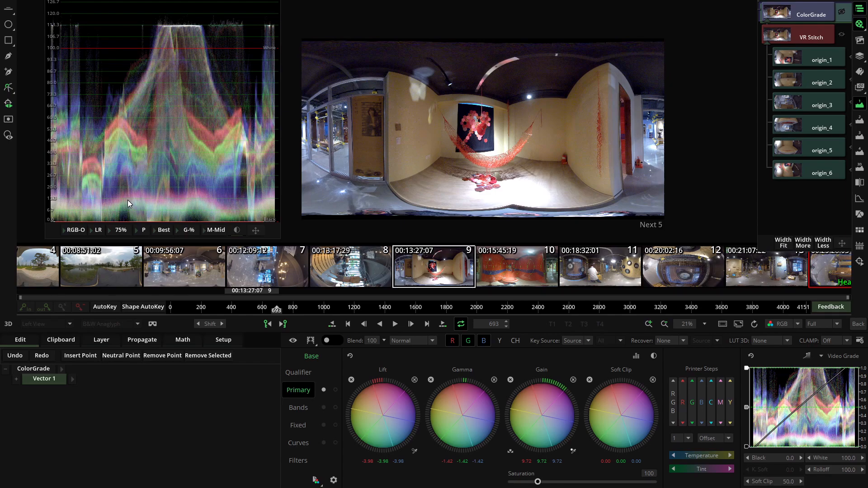
drag(638, 379, 589, 373)
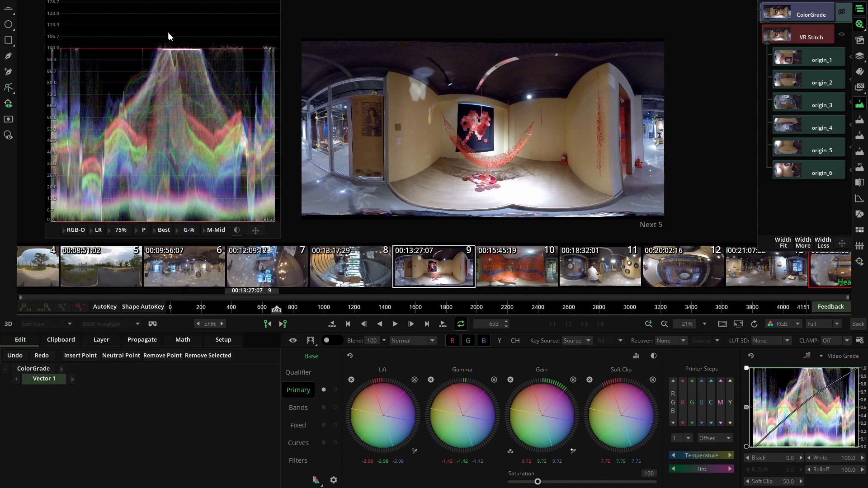
mouse_move(614, 384)
mouse_down()
mouse_move(673, 378)
mouse_move(593, 384)
mouse_move(604, 381)
mouse_up()
- Set the printer steps to adjust Gain in 1/4 increments
click(718, 438)
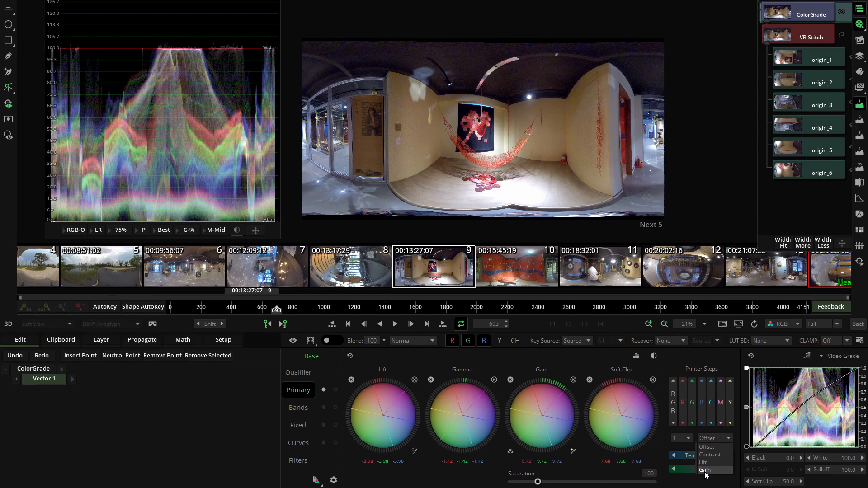
click(705, 471)
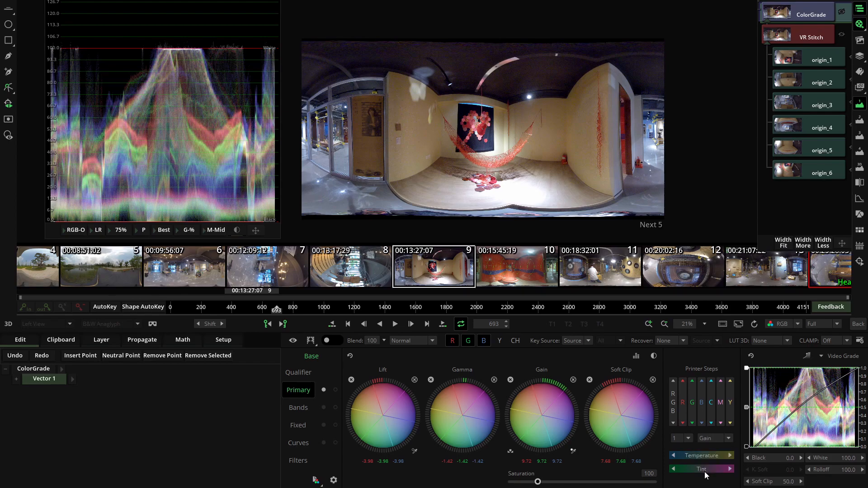
click(687, 439)
click(679, 462)
- Reduce the blue Gain in printer steps to 5.72
click(703, 422)
click(703, 422)
click(703, 422)
click(703, 422)
click(704, 422)
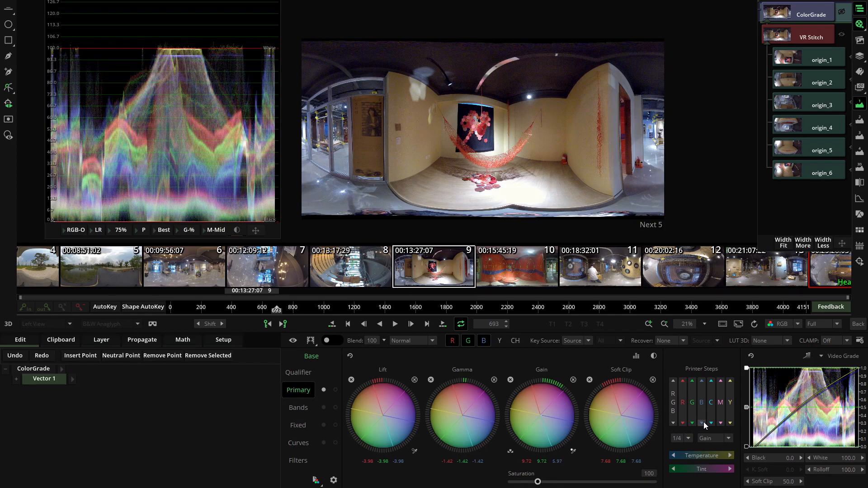
click(704, 422)
- Increase the red Gain in printer steps to 13.72
click(682, 381)
click(683, 382)
click(682, 381)
click(683, 382)
click(683, 381)
click(683, 381)
click(682, 381)
click(683, 381)
click(682, 381)
click(682, 382)
click(683, 382)
click(683, 381)
click(683, 381)
click(682, 382)
click(683, 382)
click(683, 382)
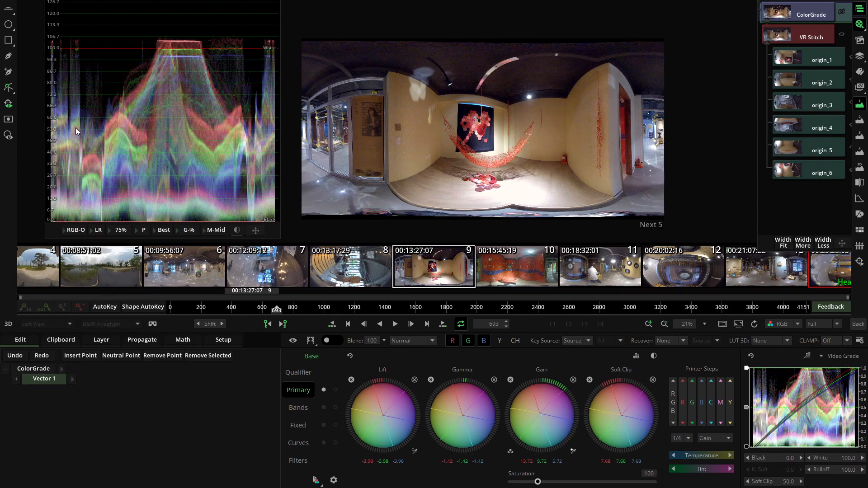
- Compare the image with and without the grade by toggling the grade's visibility repeatedly
click(293, 341)
click(293, 341)
click(293, 340)
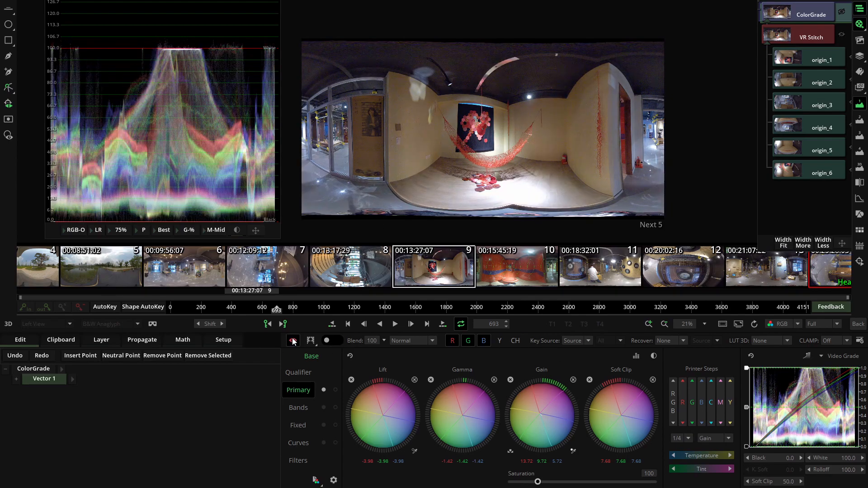
click(293, 340)
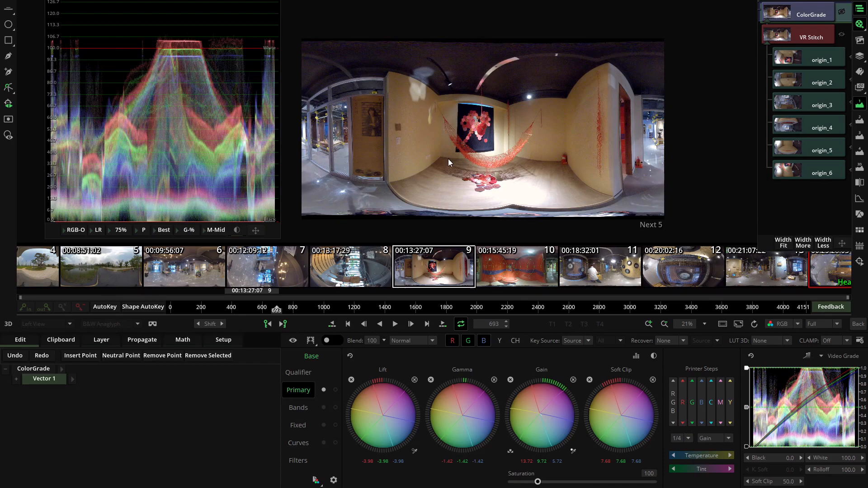
click(290, 342)
click(290, 342)
click(290, 342)
click(290, 342)
click(290, 342)
click(290, 342)
click(290, 341)
click(290, 342)
- Warm the colour temperature until the Gain is about 18.22 for red and 1.22 for blue
drag(690, 454, 701, 452)
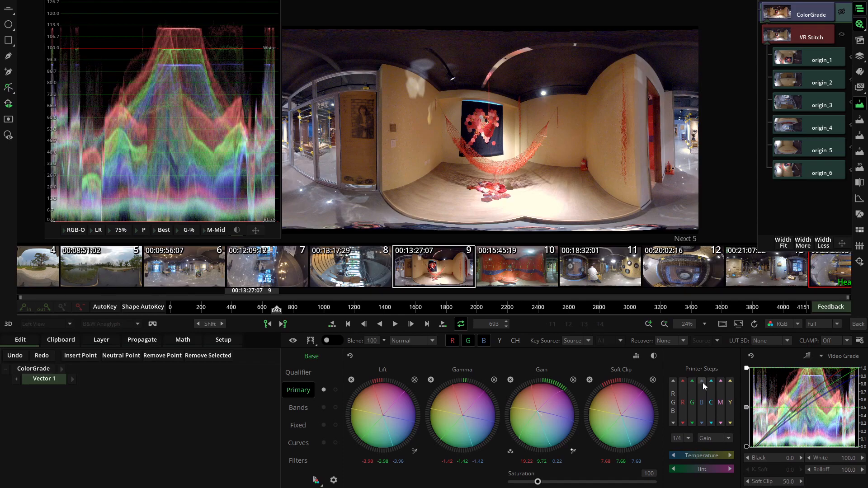
mouse_move(708, 454)
mouse_down()
mouse_move(699, 455)
mouse_move(706, 449)
mouse_up()
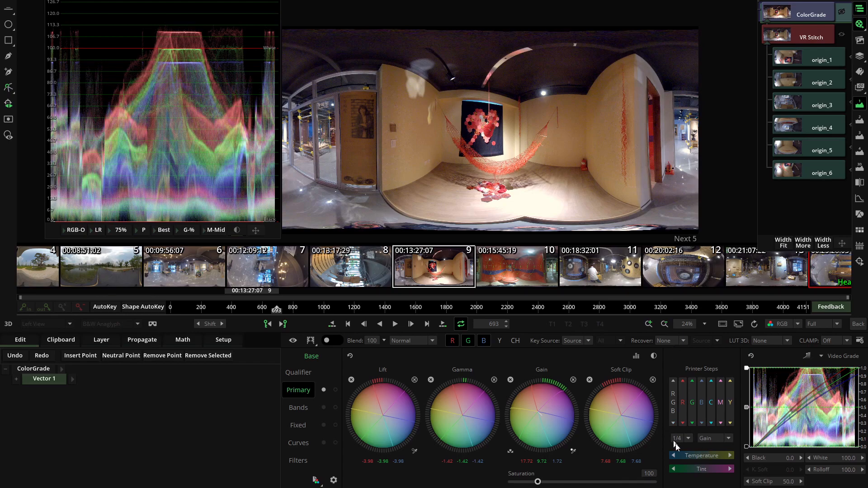
drag(709, 456, 711, 455)
- Toggle the grade off and on to check the warmer temperature against the original image
click(293, 340)
click(291, 342)
click(291, 342)
click(291, 343)
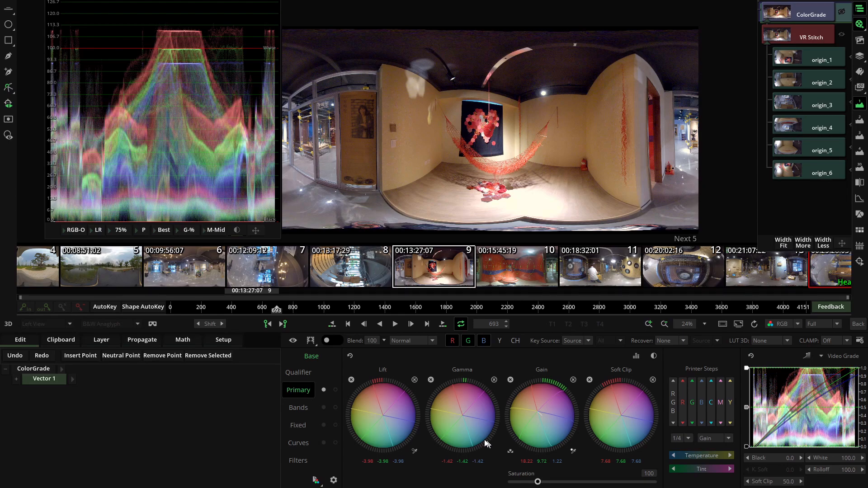
- In the Bands grade, lower Shadows by about 10.34 and raise Highlights by about 7.37, keeping Black at 0
click(303, 409)
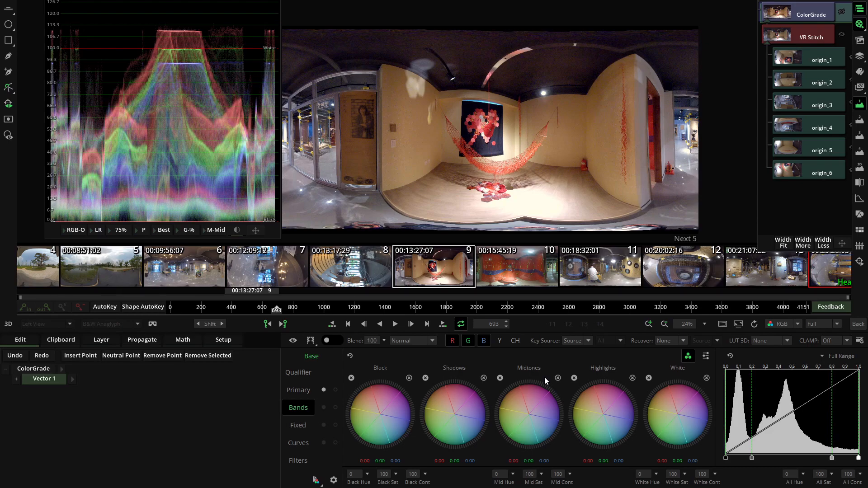
drag(438, 389, 310, 397)
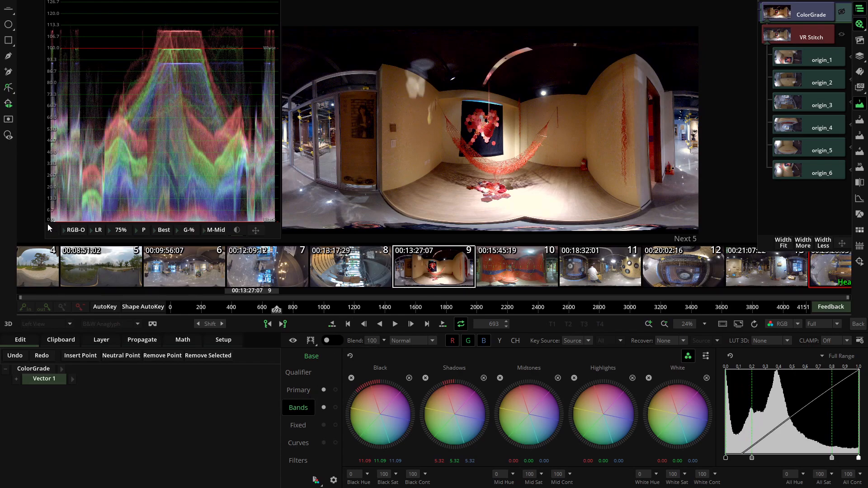
click(410, 379)
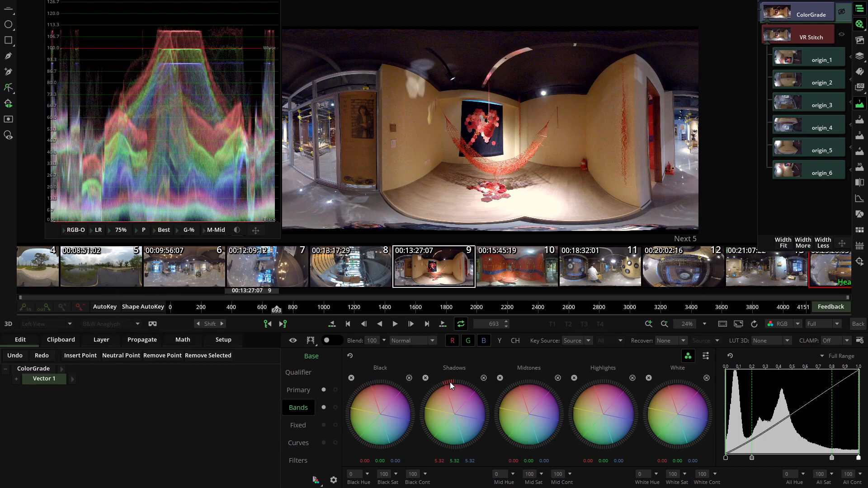
drag(454, 381, 424, 382)
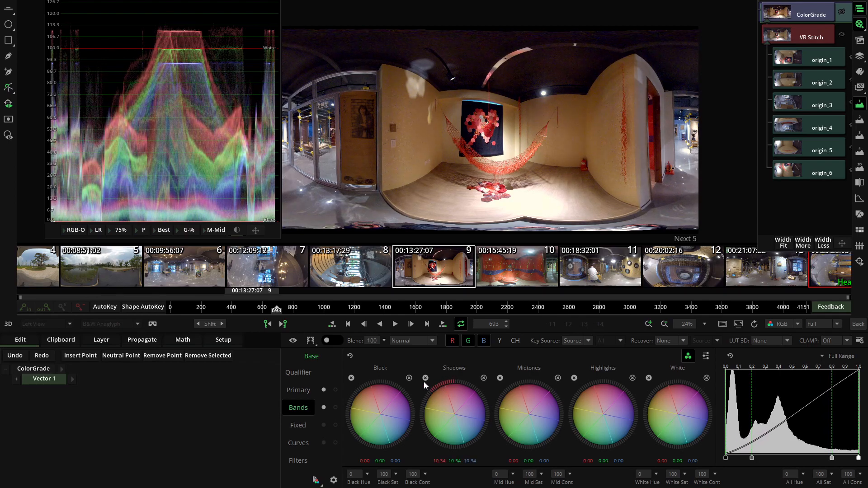
drag(577, 394, 627, 388)
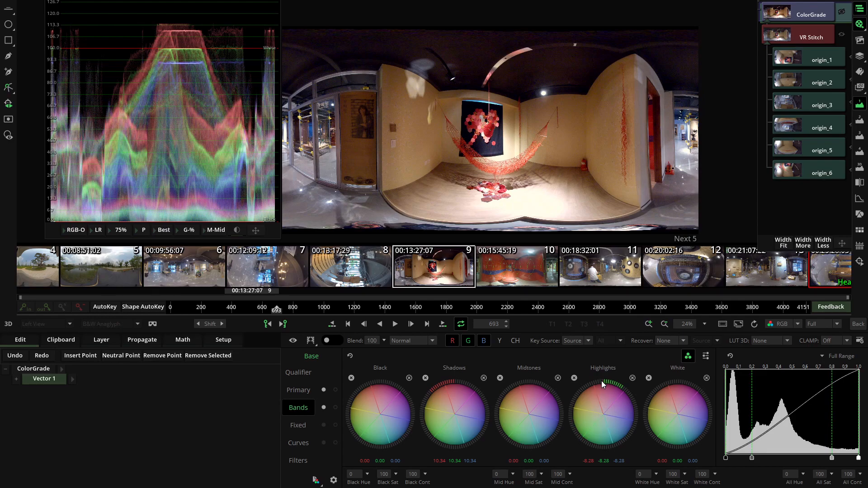
mouse_move(604, 381)
mouse_down()
mouse_move(628, 387)
mouse_move(573, 380)
mouse_move(652, 386)
mouse_move(665, 394)
mouse_move(596, 373)
mouse_move(547, 373)
mouse_move(596, 371)
mouse_up()
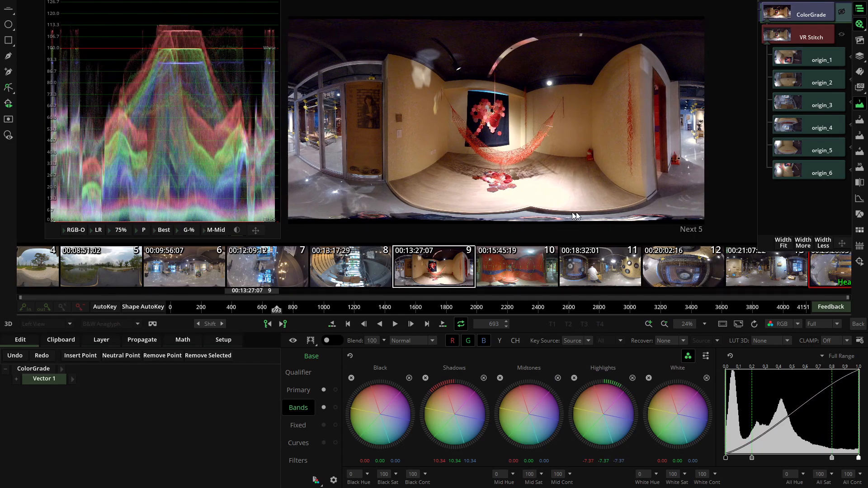
- Using sampled wall and floor pixels, shift Shadows to about 12.30, 10.60, 8.11 and Highlights to about -11.76, -5.65, -4.71 for red, green, blue
click(675, 193)
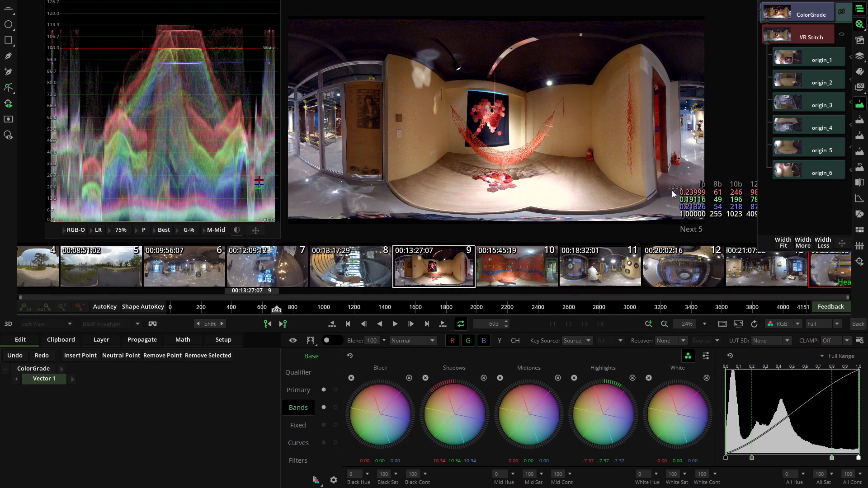
click(373, 193)
drag(373, 193, 375, 195)
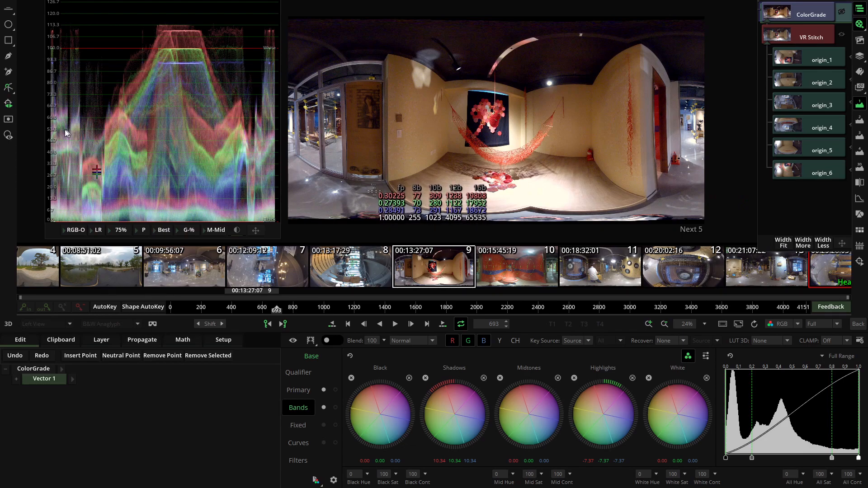
drag(455, 414, 475, 425)
drag(524, 451, 472, 427)
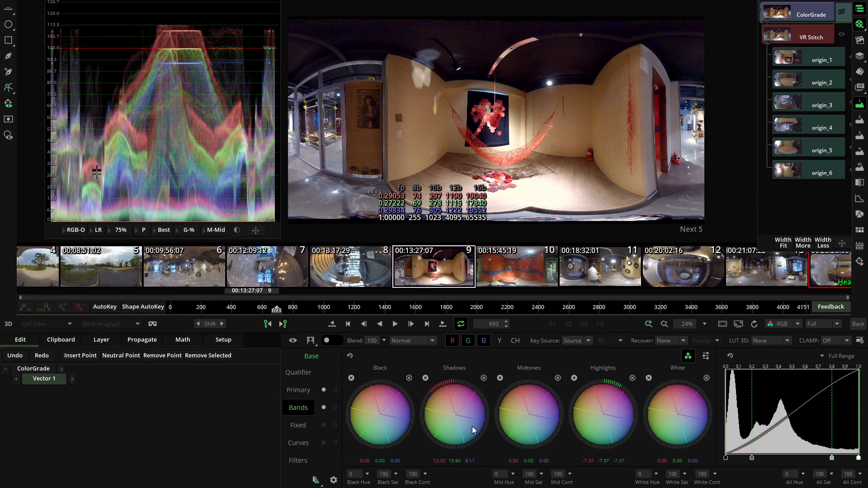
drag(391, 104, 525, 135)
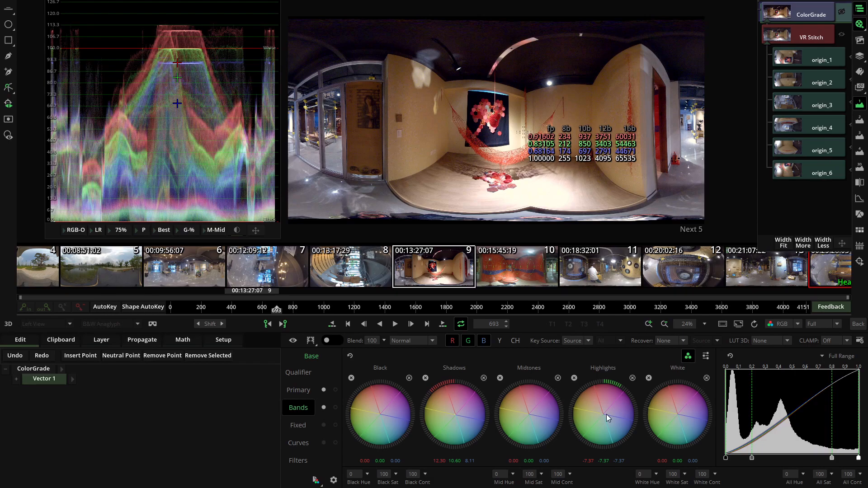
drag(603, 415, 586, 380)
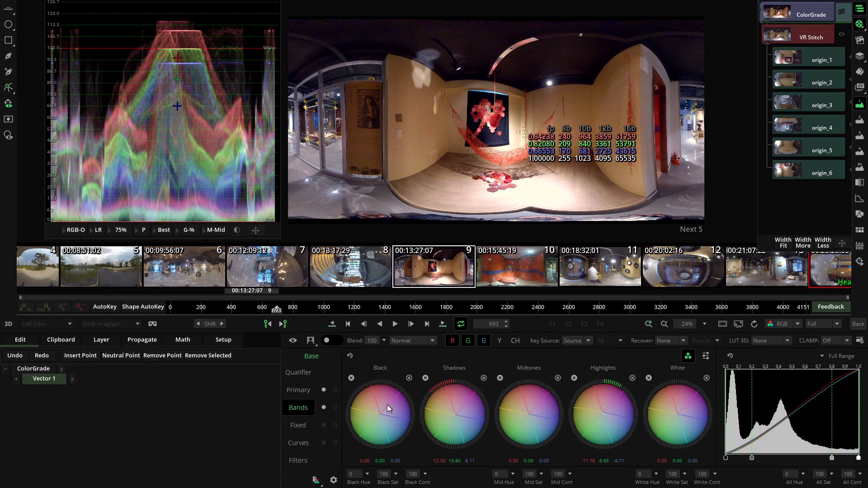
- Raise the Black band by about 2.29 and lower White by about 2.22, and compare the image with and without the grade
mouse_move(380, 414)
mouse_down()
mouse_move(402, 425)
mouse_move(373, 415)
mouse_move(393, 424)
mouse_up()
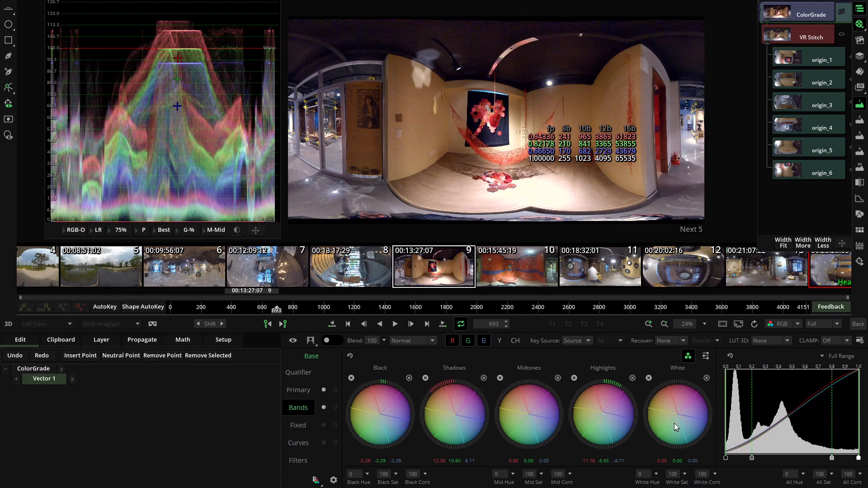
mouse_move(680, 414)
mouse_down()
mouse_move(666, 394)
mouse_move(669, 405)
mouse_up()
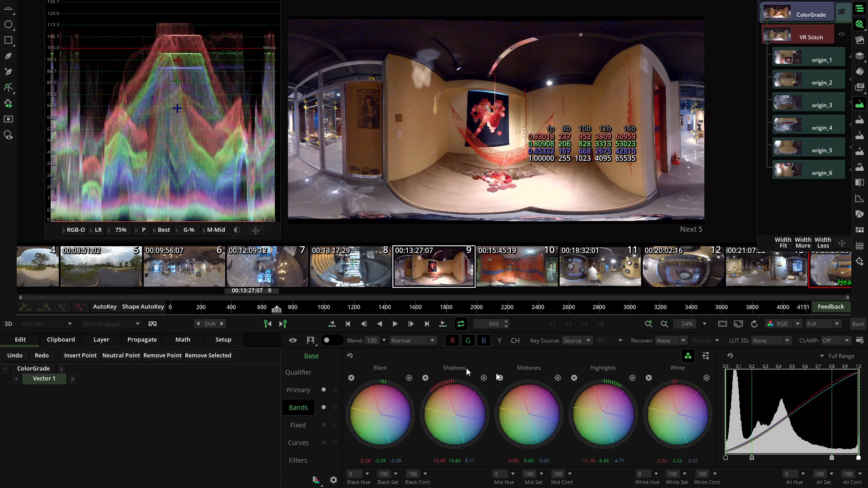
click(287, 342)
click(287, 343)
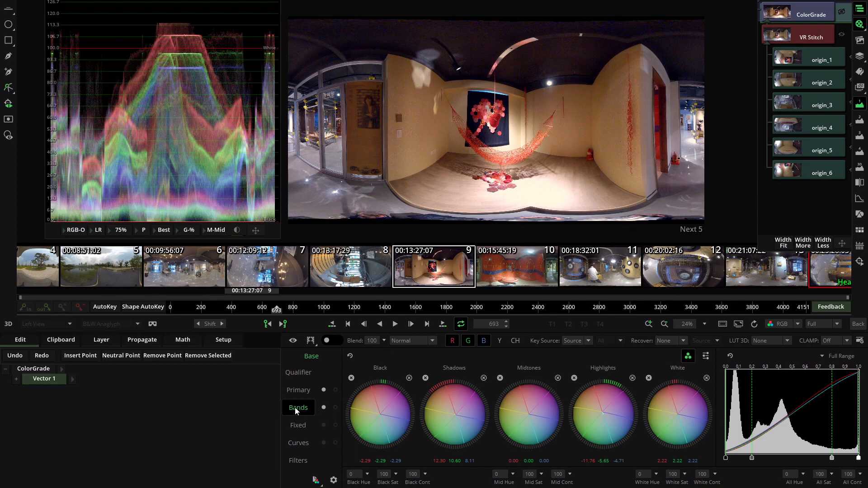
- Raise the midtone saturation to 219 and switch the viewer to the VR perspective
mouse_move(557, 472)
drag(557, 468, 575, 469)
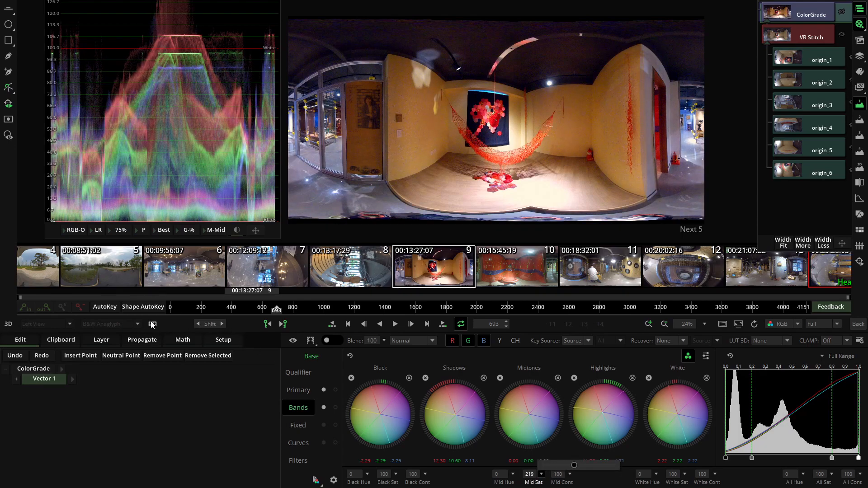
click(153, 324)
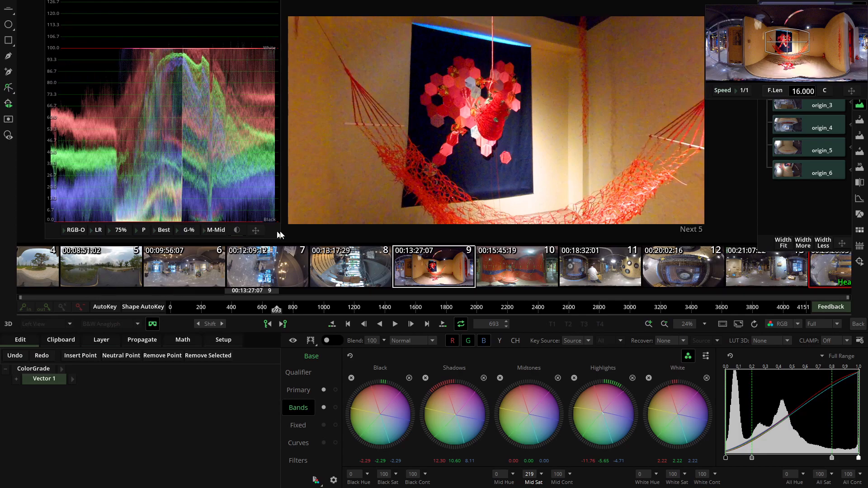
- Compare the grade against the original in the VR view, reduce midtone saturation to 192, and return to the flat panorama
click(292, 342)
click(291, 343)
click(292, 343)
click(292, 343)
click(292, 343)
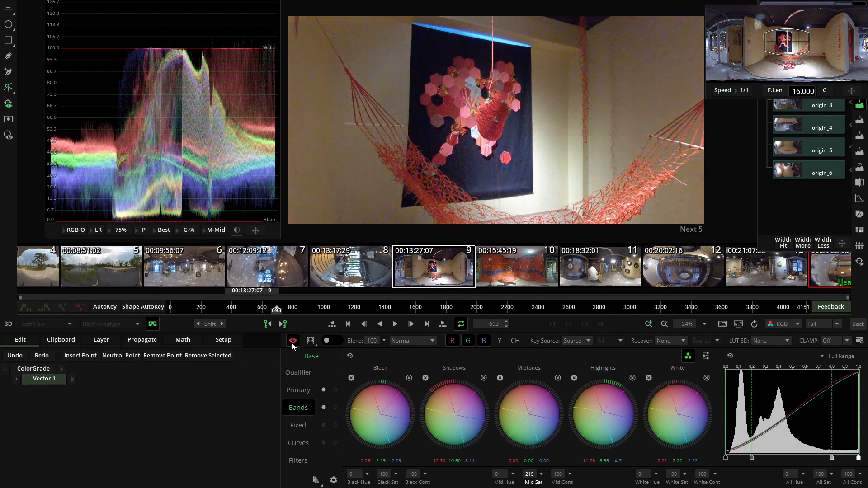
click(292, 343)
click(292, 343)
click(291, 342)
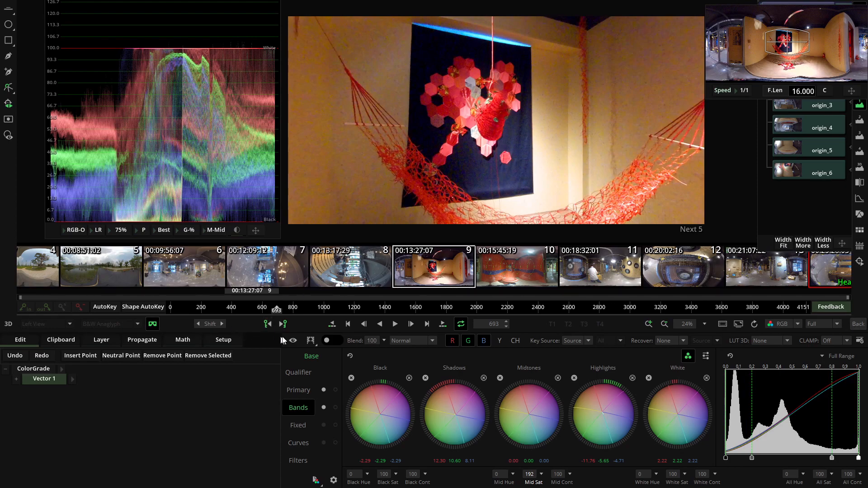
click(153, 324)
- In the Fixed grade, set the red saturation to 140 and the red luminance to -28 for the hammock and artwork
click(102, 340)
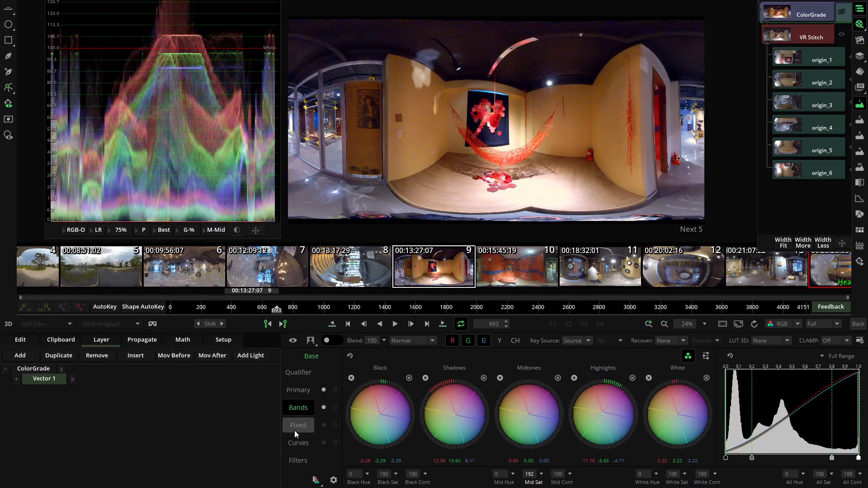
click(296, 426)
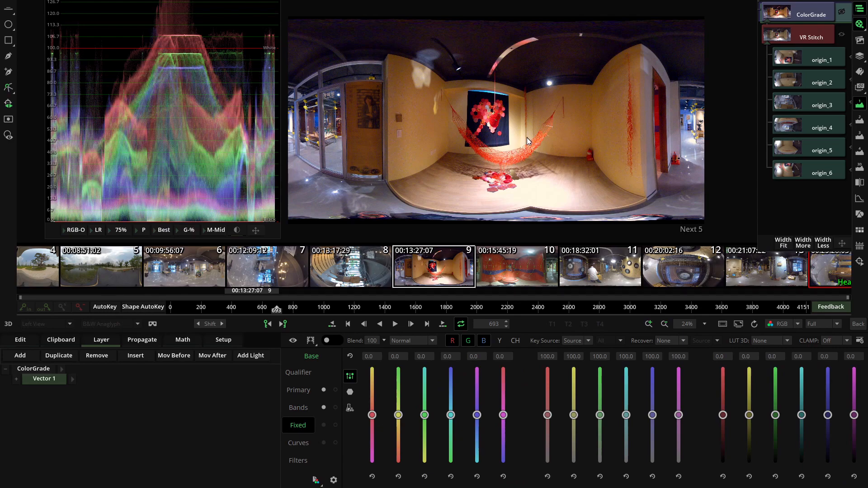
scroll(531, 158, up, 3)
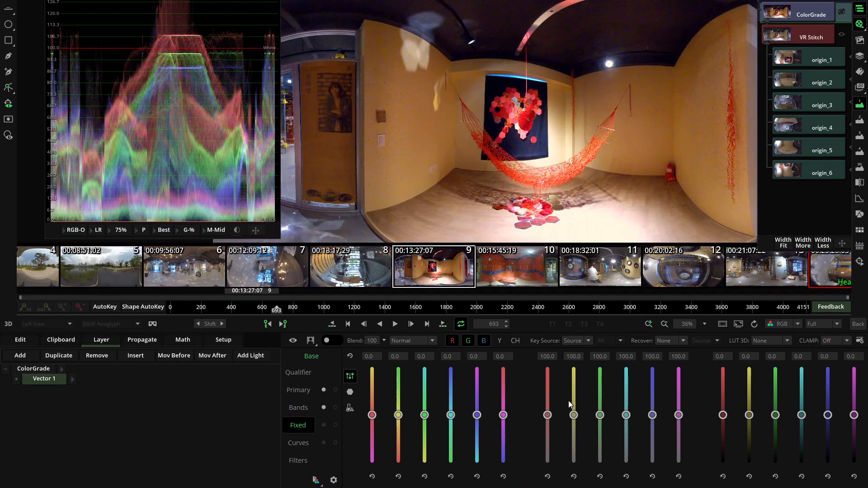
drag(547, 415, 547, 392)
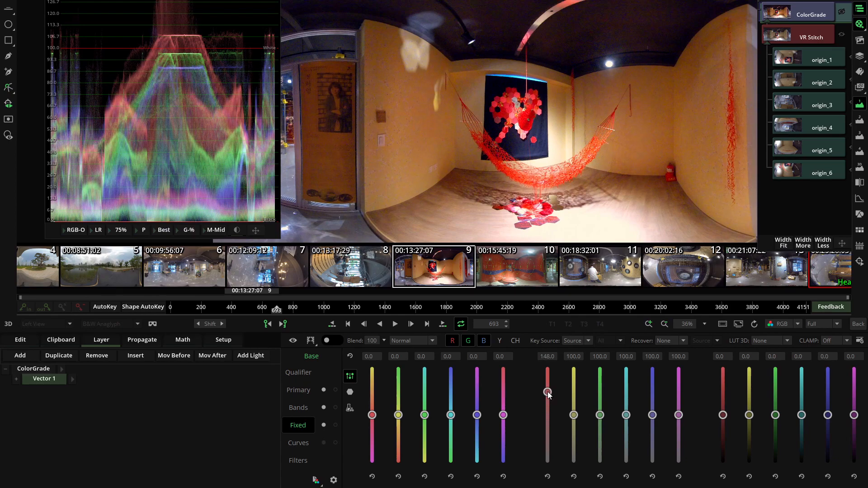
mouse_move(723, 415)
mouse_down()
mouse_move(723, 440)
mouse_move(723, 428)
mouse_up()
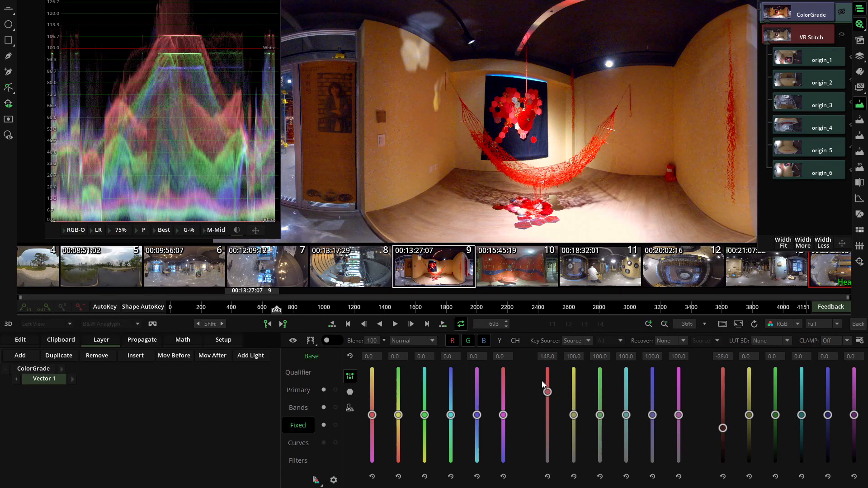
drag(547, 392, 548, 396)
drag(545, 394, 552, 396)
scroll(467, 69, down, 2)
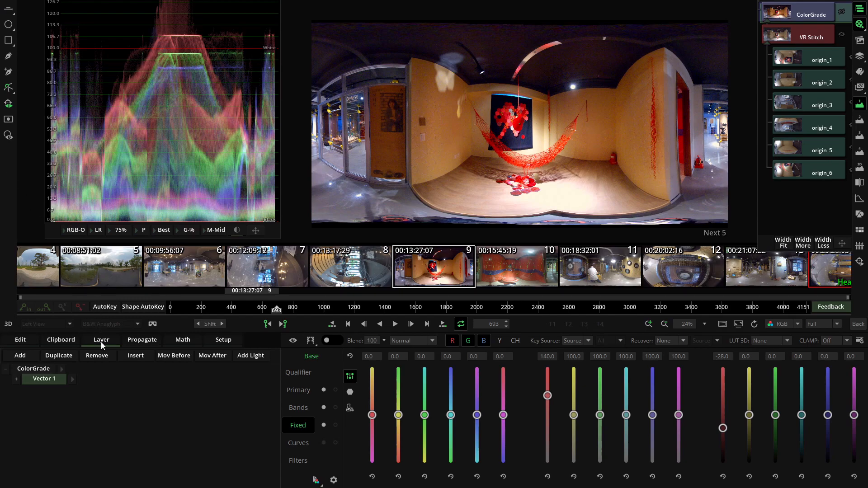
- Add a second vector layer, review the Primary, Bands and Fixed grades of Vector 1, and reselect Vector 2
click(19, 355)
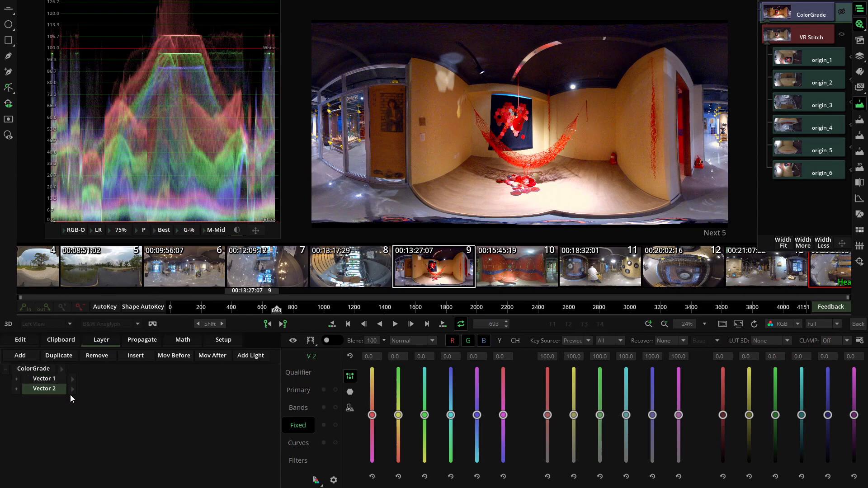
click(44, 379)
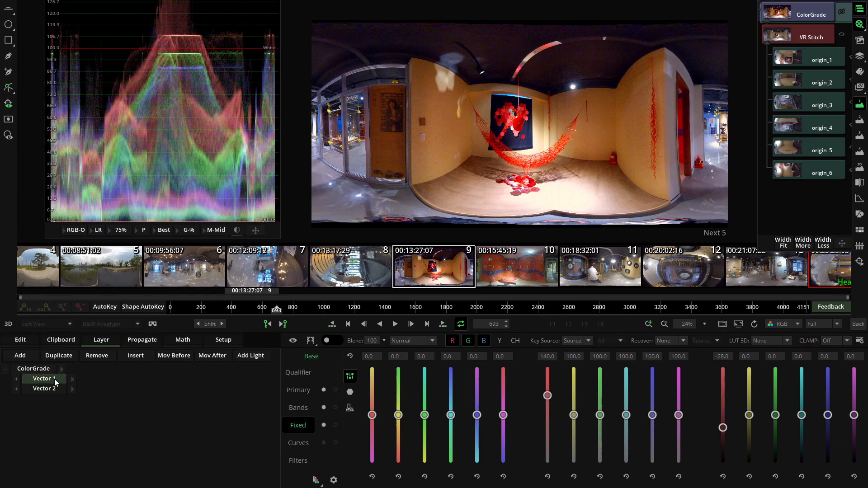
click(299, 390)
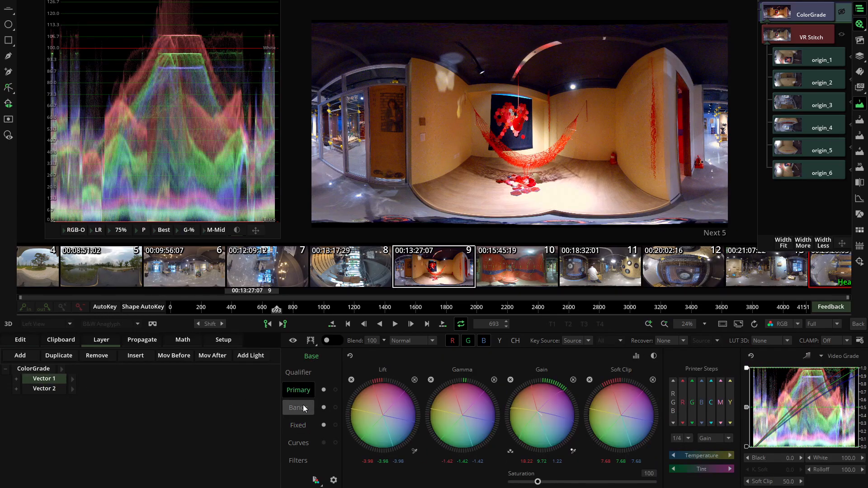
click(304, 409)
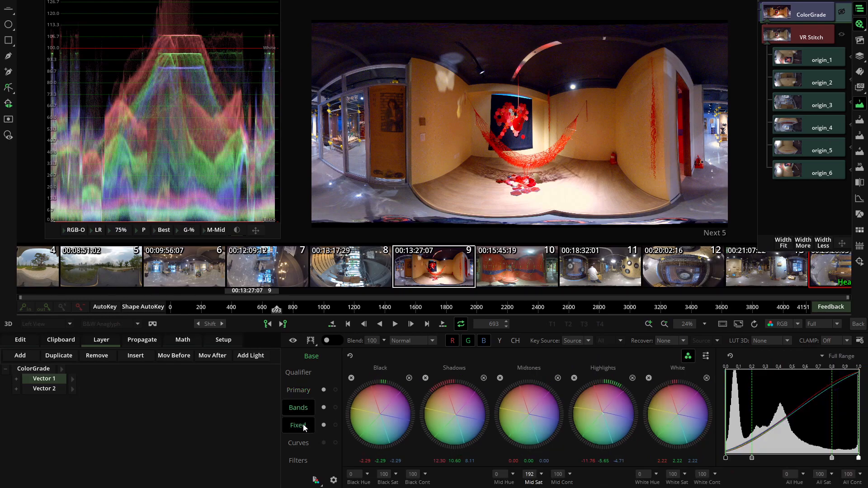
click(305, 427)
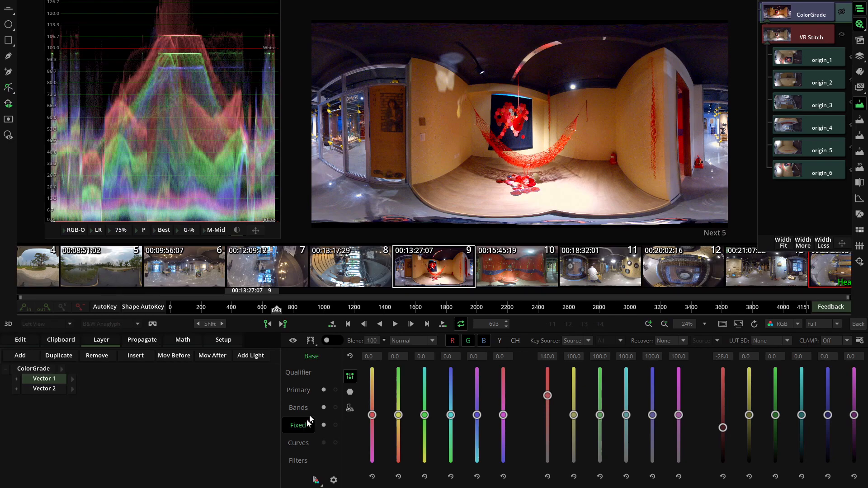
click(45, 392)
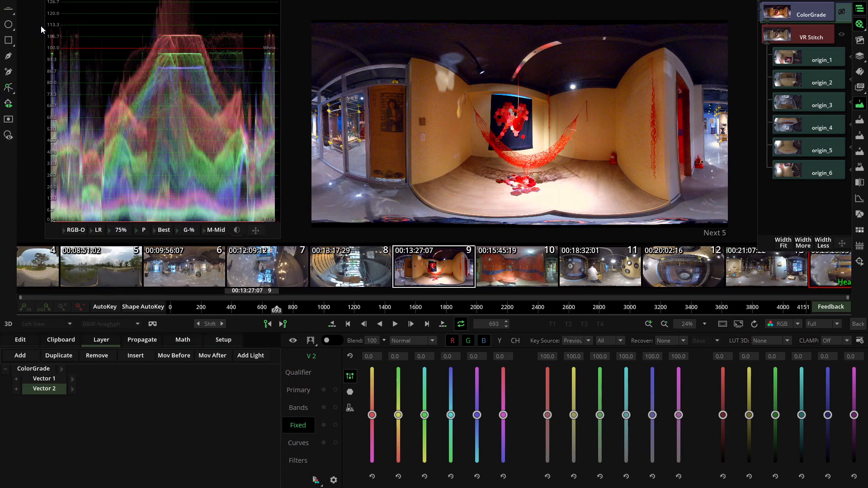
- Draw an ellipse around the gallery room on Vector 2, scale it to span the side walls, and give it a wide feathered edge
click(8, 24)
drag(354, 60, 630, 223)
drag(546, 151, 591, 151)
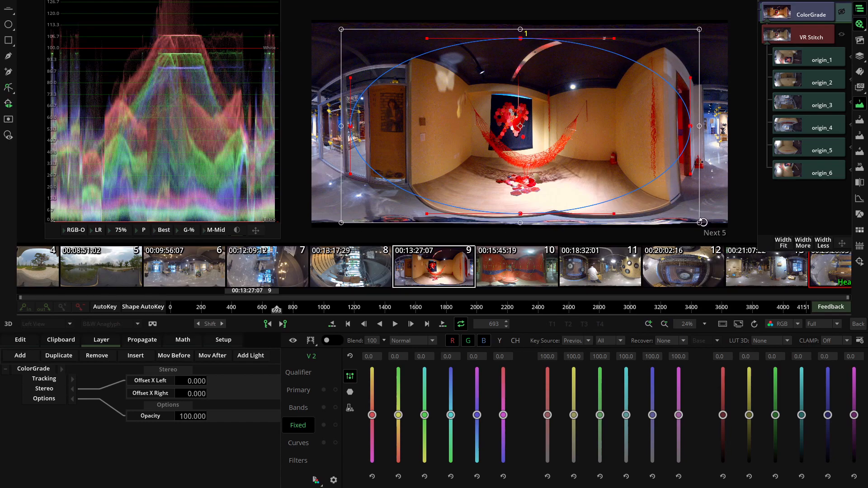
drag(702, 222, 686, 208)
drag(646, 188, 669, 210)
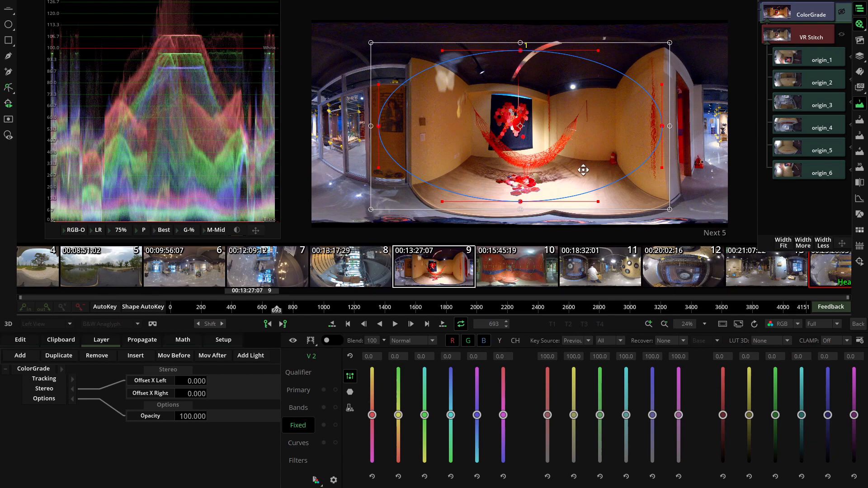
mouse_move(579, 185)
mouse_down()
mouse_move(639, 120)
mouse_move(565, 190)
mouse_up()
drag(589, 163, 631, 112)
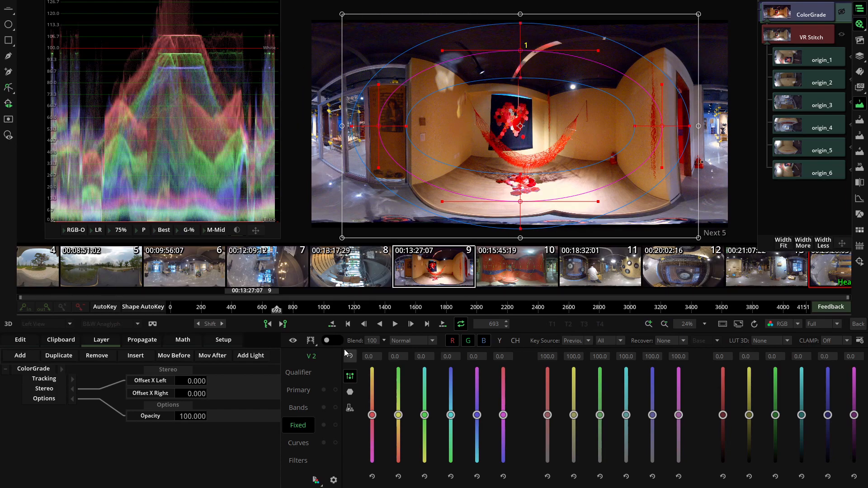
- Try raising the Primary Lift of the inside grade by about 5.54 and flip between the outside and inside grades
click(302, 390)
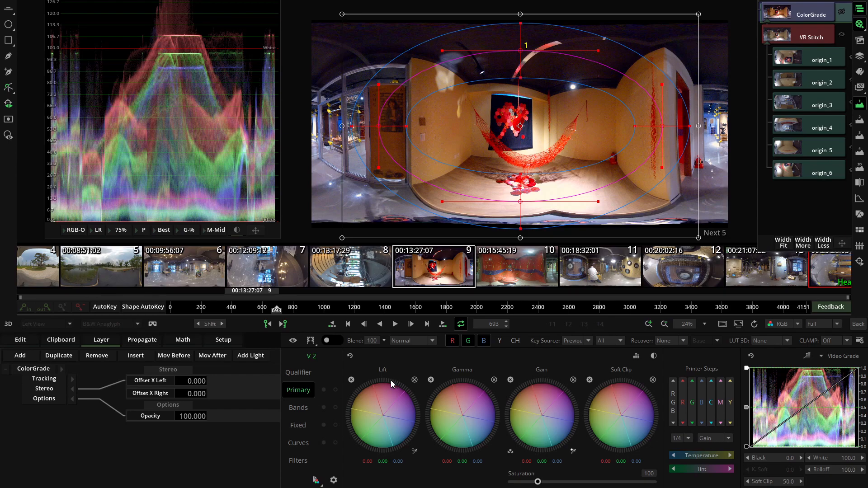
drag(361, 390, 397, 387)
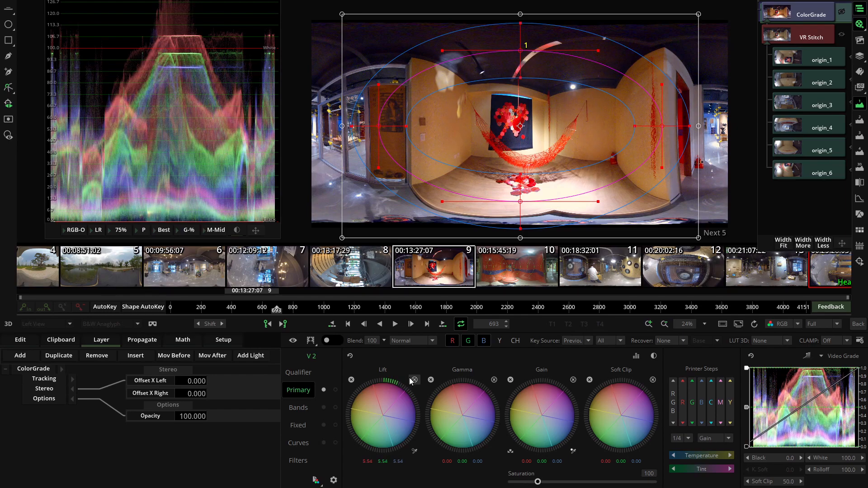
click(325, 340)
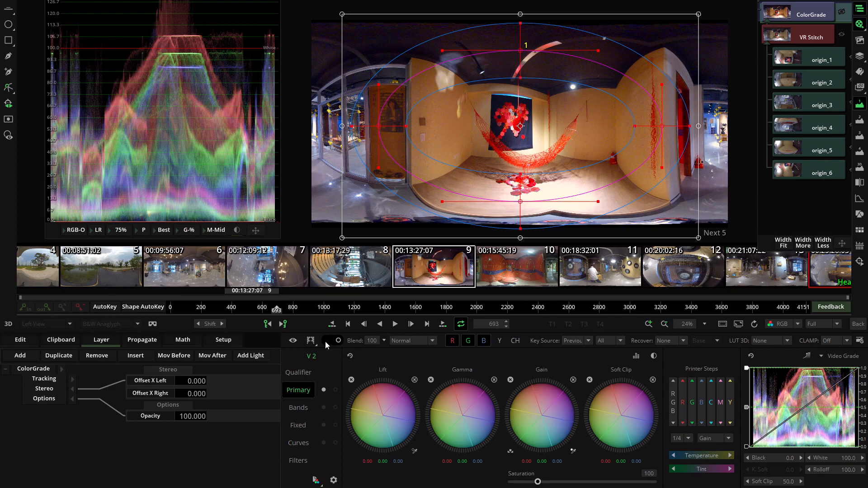
click(326, 341)
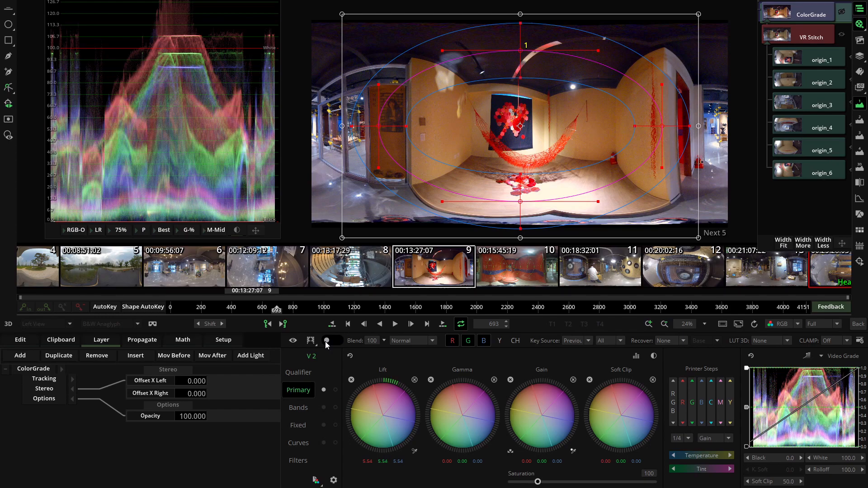
- Darken the area outside the ellipse by lowering the outside grade's Lift to about -18.20
click(325, 341)
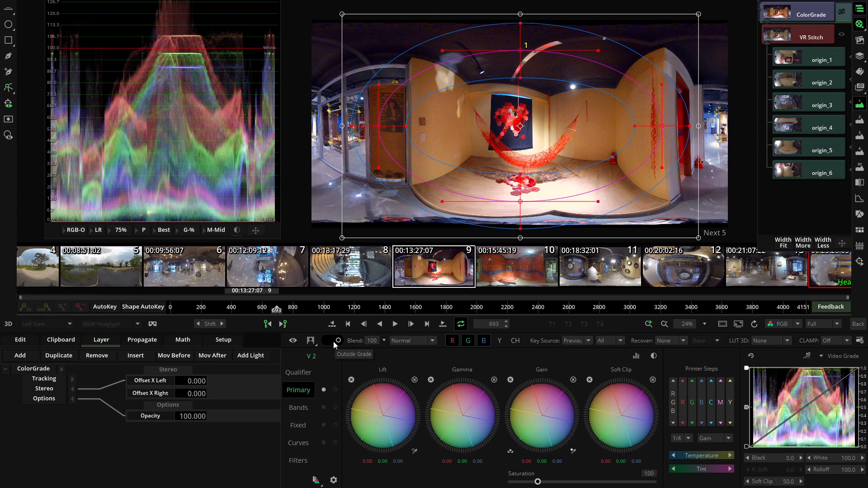
drag(394, 381, 381, 391)
drag(289, 406, 279, 408)
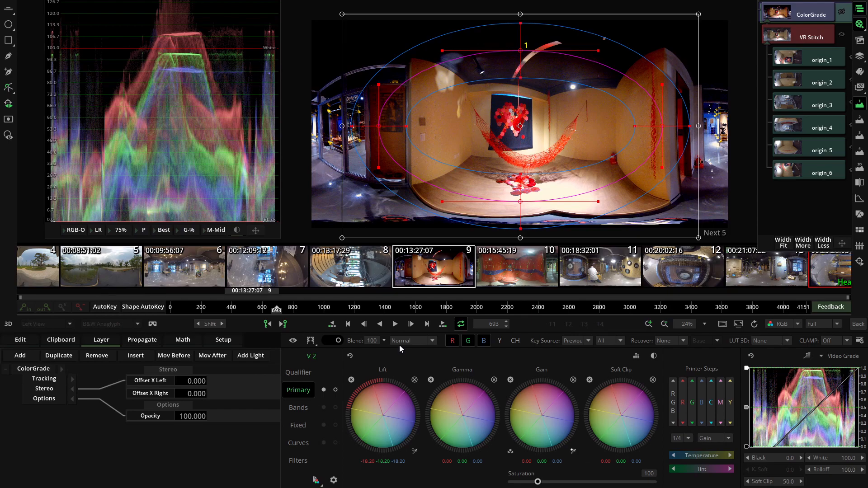
- Return to the inside grade, reset its Lift, and brighten the Gamma to about -2.84 on all channels
click(338, 340)
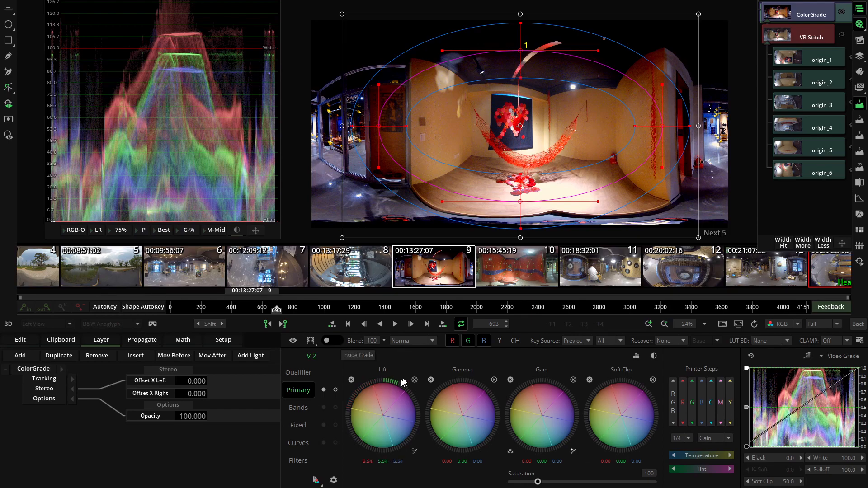
click(415, 379)
drag(446, 385, 474, 382)
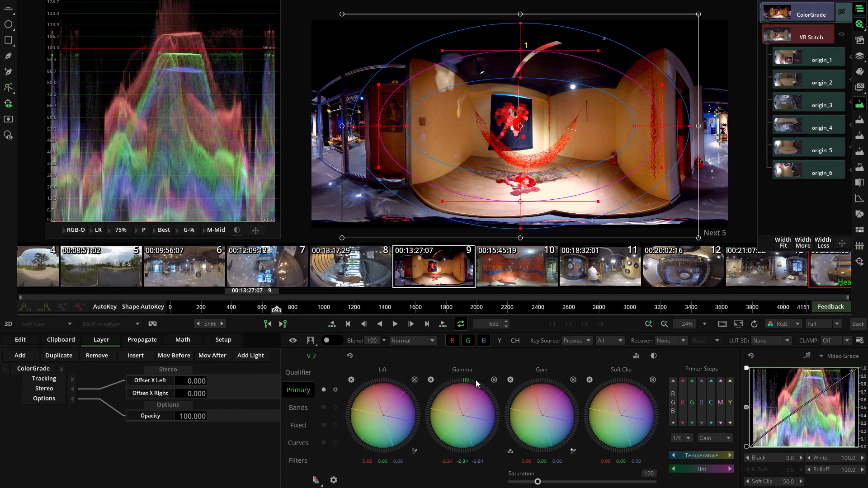
- Set the inside grade's Gamma to -4.98 and Gain to about 4.98, and raise the outside grade's Gamma to 1.56
mouse_move(548, 382)
mouse_down()
mouse_move(558, 378)
mouse_move(550, 383)
mouse_up()
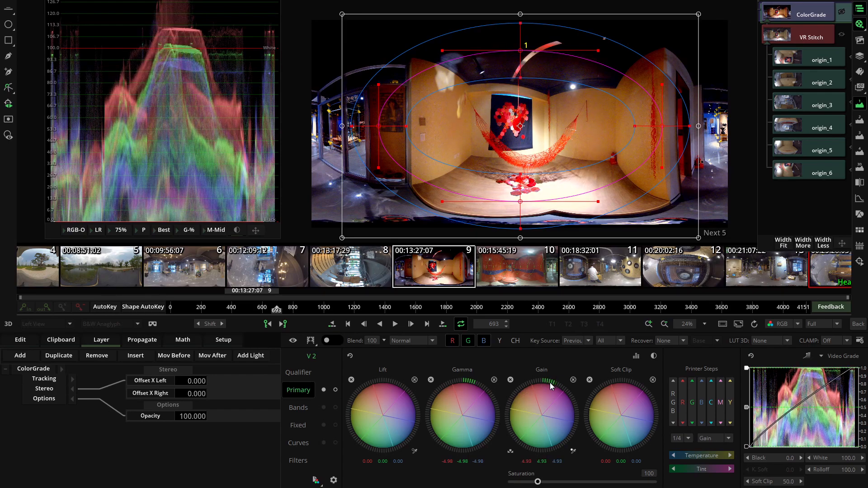
click(324, 340)
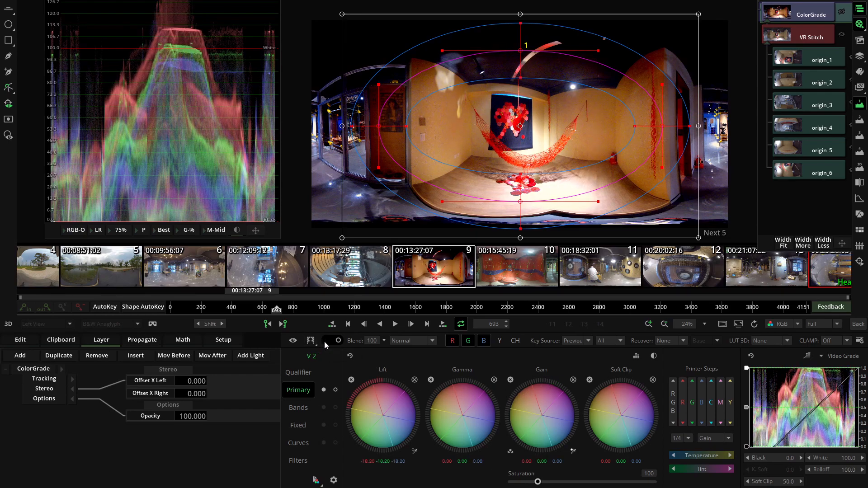
mouse_move(468, 379)
mouse_down()
mouse_move(436, 386)
mouse_move(459, 382)
mouse_up()
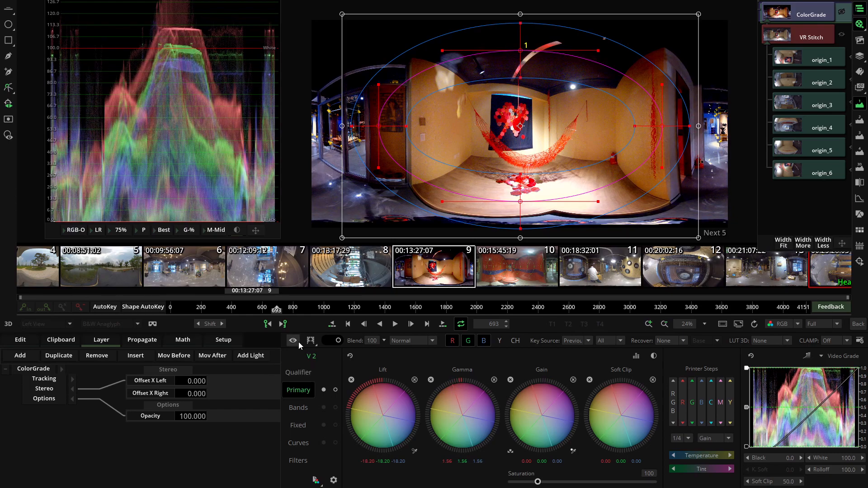
- Inspect the vignette in the VR view from the doorway to the hammock wall, comparing the image with the vector layer off and on
click(153, 324)
drag(796, 48, 861, 50)
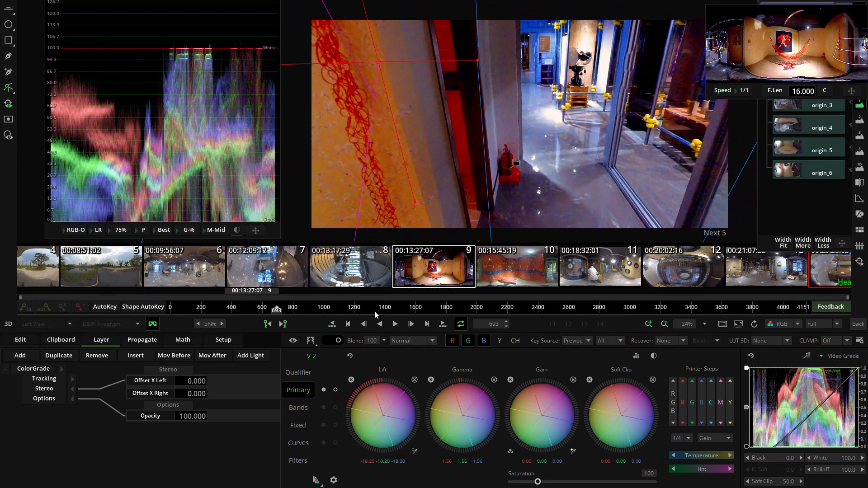
click(292, 341)
click(291, 344)
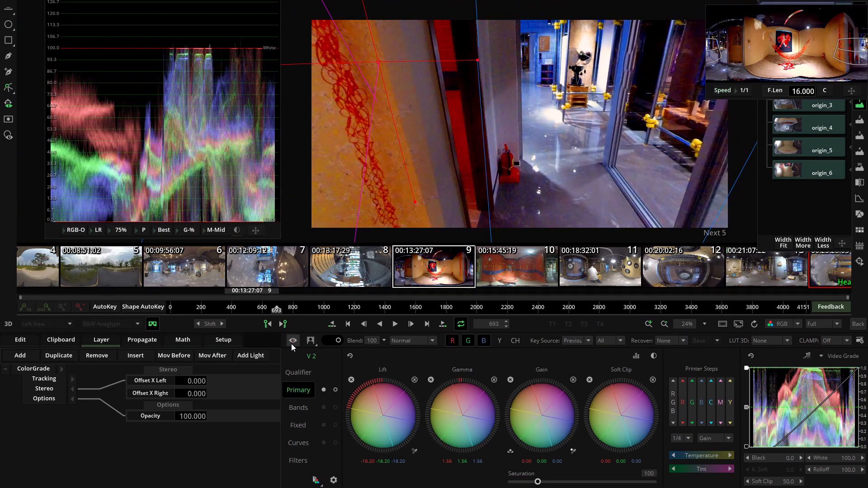
click(291, 343)
click(291, 344)
drag(852, 44, 777, 30)
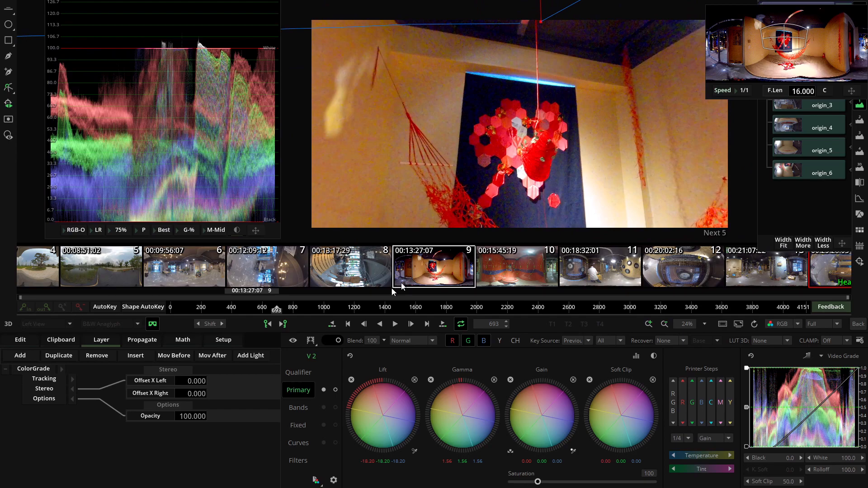
click(153, 324)
- Pull the ellipse's outer feather edge out to the lower-left corner of the frame and leave shape editing
click(583, 197)
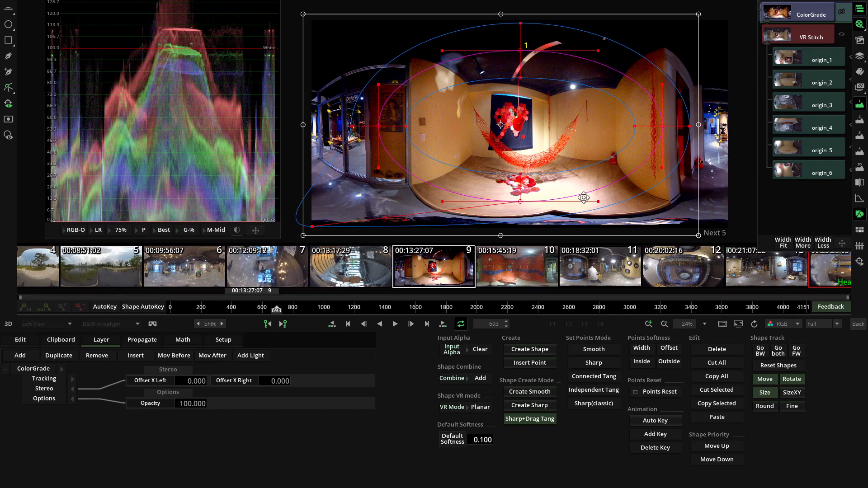
click(859, 217)
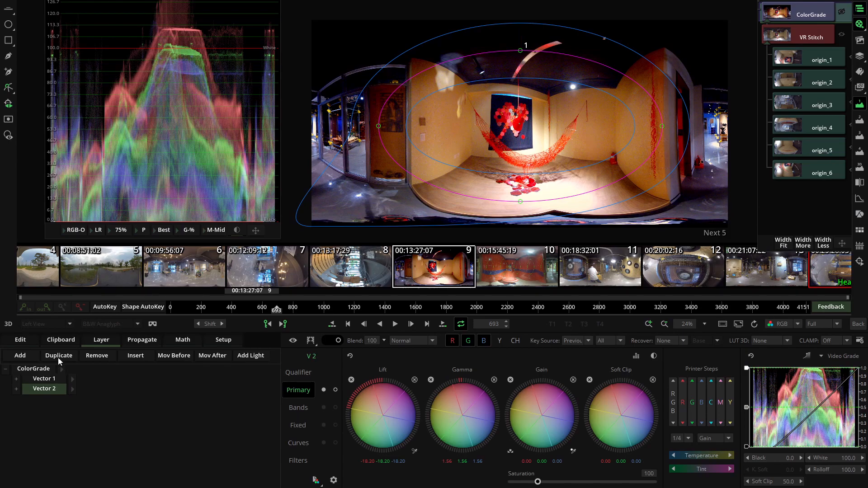
- Add a third vector to the colour grade and switch its filter mode to Sharp
click(19, 355)
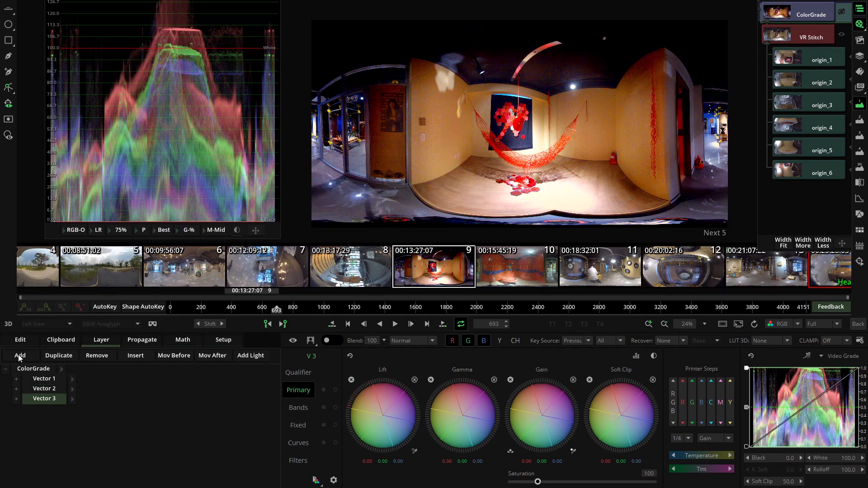
click(291, 460)
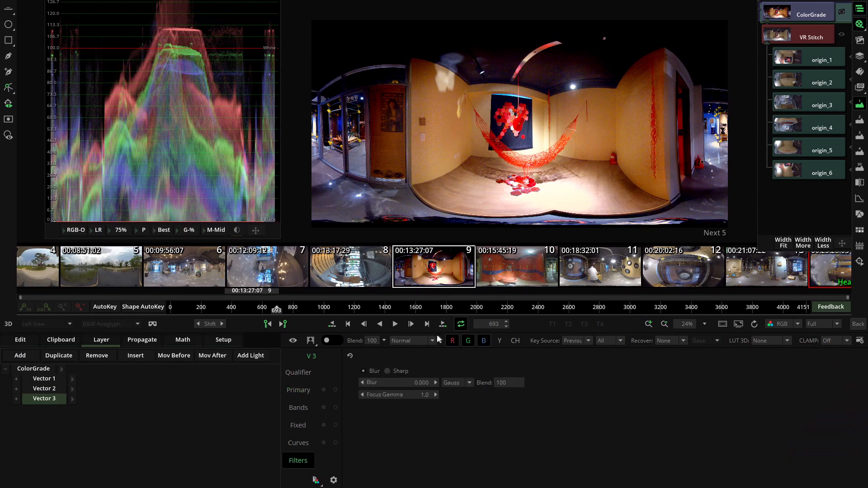
click(392, 373)
- Sharpen the shot on Vector 3 by setting Sharp to 4.000, judging it on the hexagon artwork
scroll(497, 124, up, 2)
scroll(499, 129, up, 3)
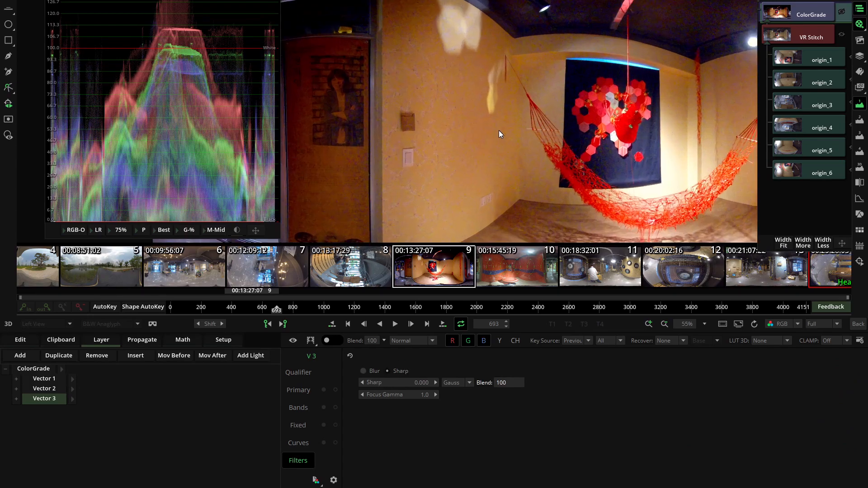
drag(510, 145, 399, 164)
scroll(448, 167, up, 1)
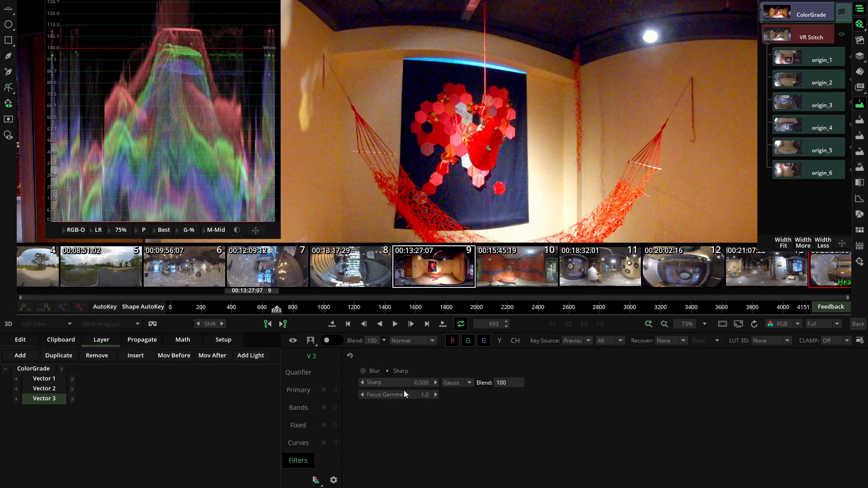
drag(419, 384, 415, 382)
key(plus)
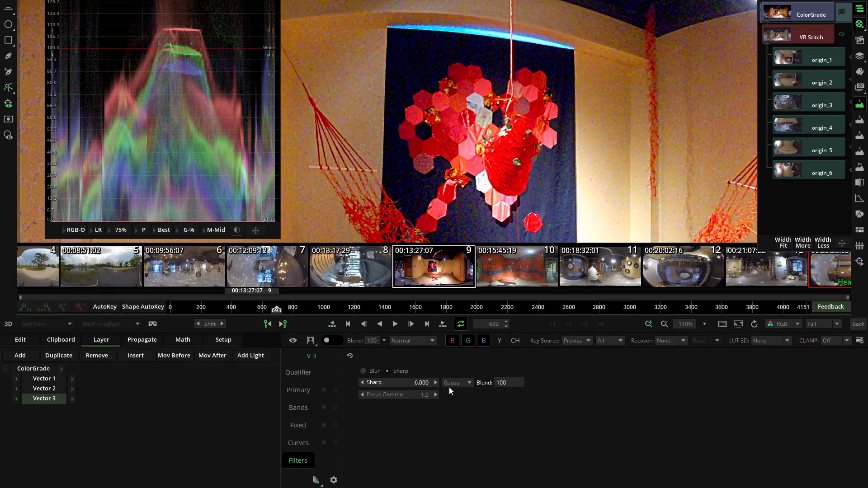
drag(420, 384, 416, 382)
- Examine the sharpened wall, hammock and hexagon artwork in the VR view for noise and detail
click(152, 324)
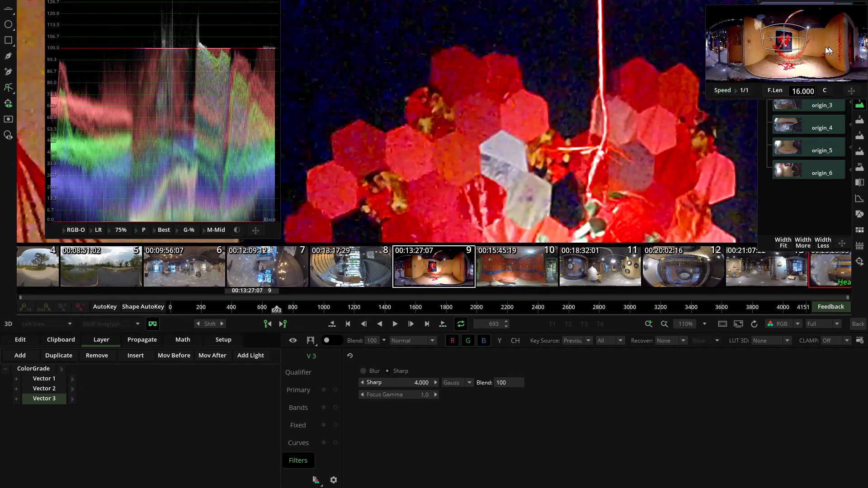
scroll(611, 165, down, 5)
scroll(611, 168, down, 5)
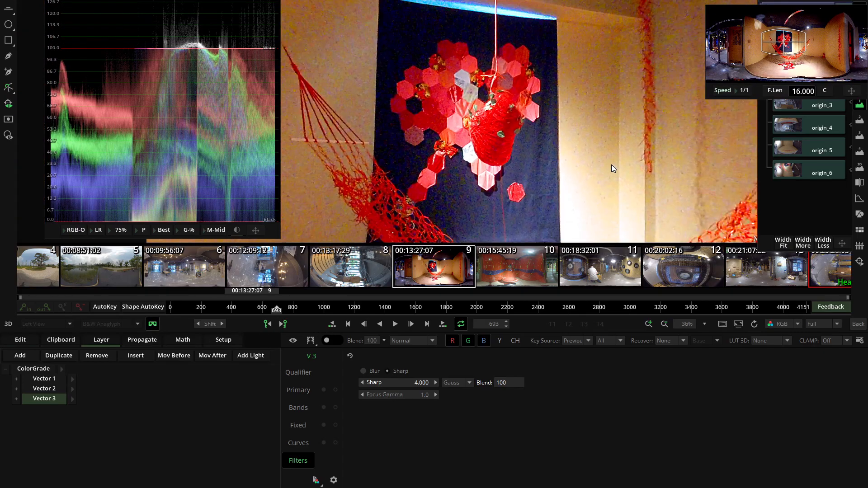
click(820, 44)
drag(821, 44, 777, 44)
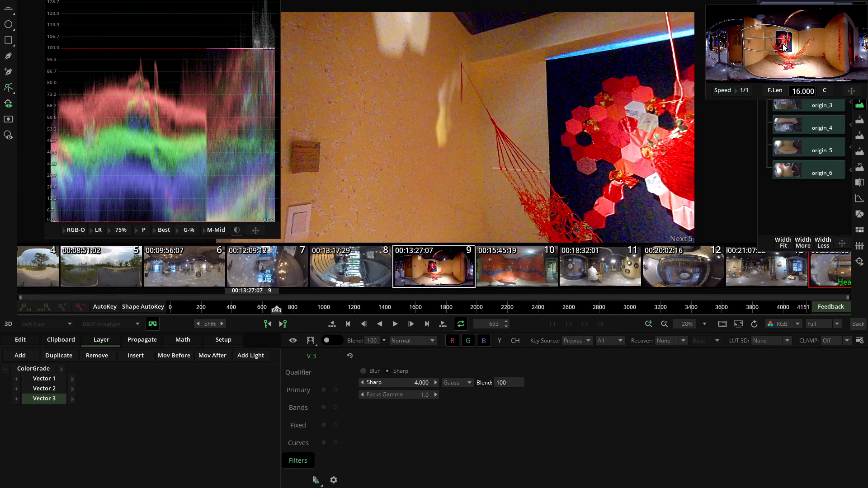
scroll(631, 163, up, 2)
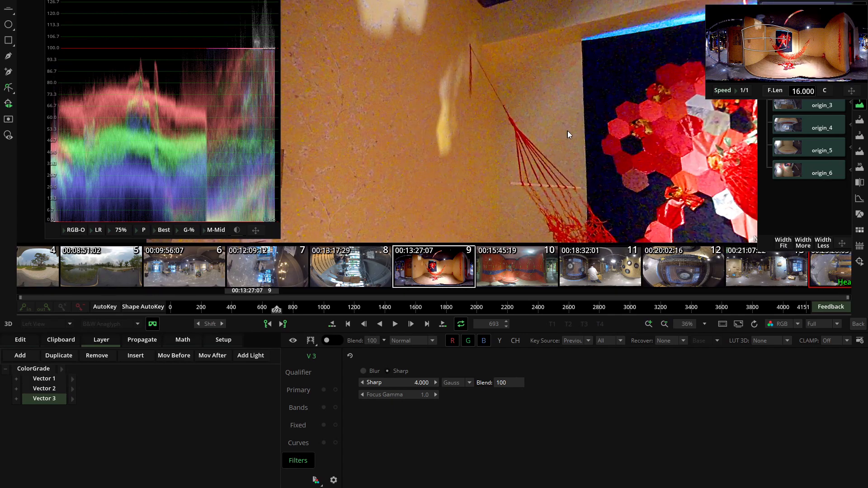
drag(761, 46, 783, 51)
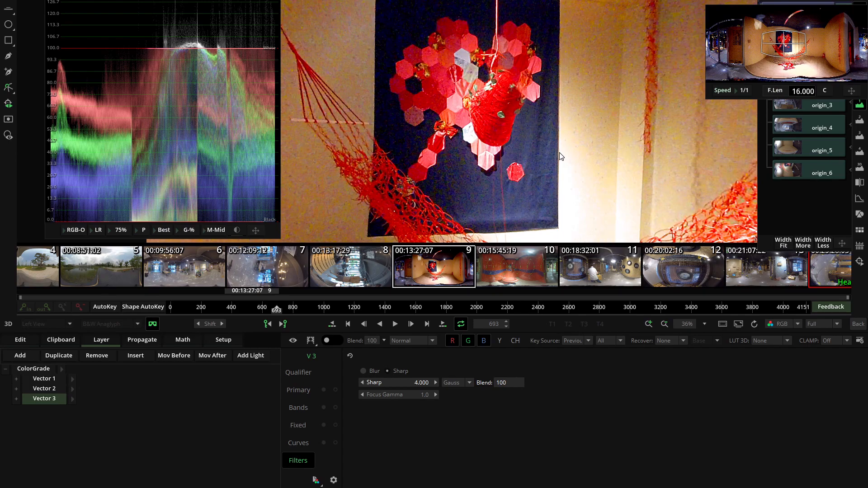
scroll(517, 189, up, 1)
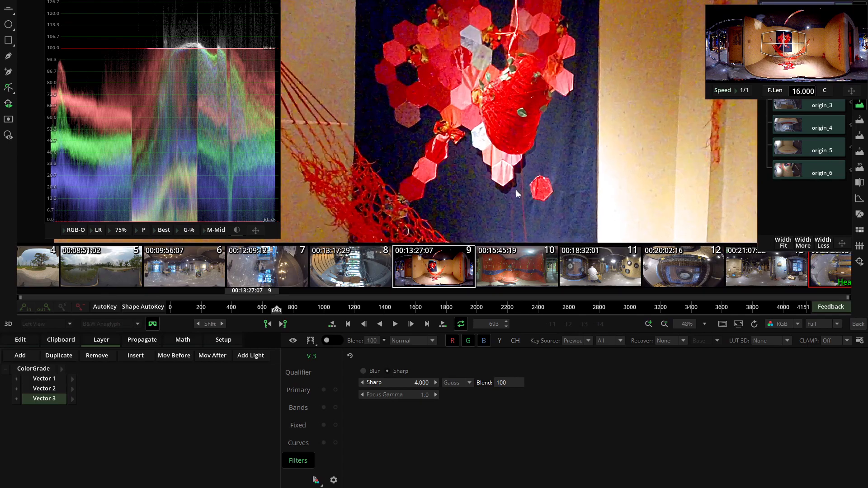
drag(466, 201, 483, 160)
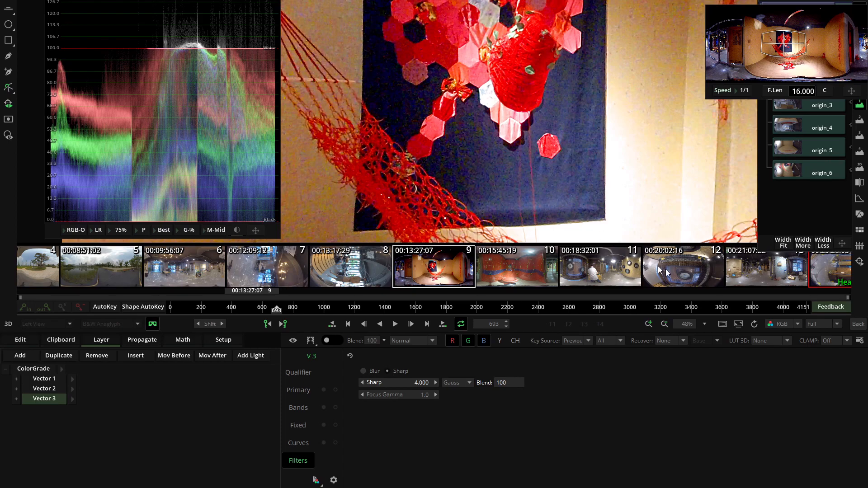
- Apply the Denoise effect above the gallery shot's ColorGrade clip in the timeline and open it in the visual editor
click(858, 324)
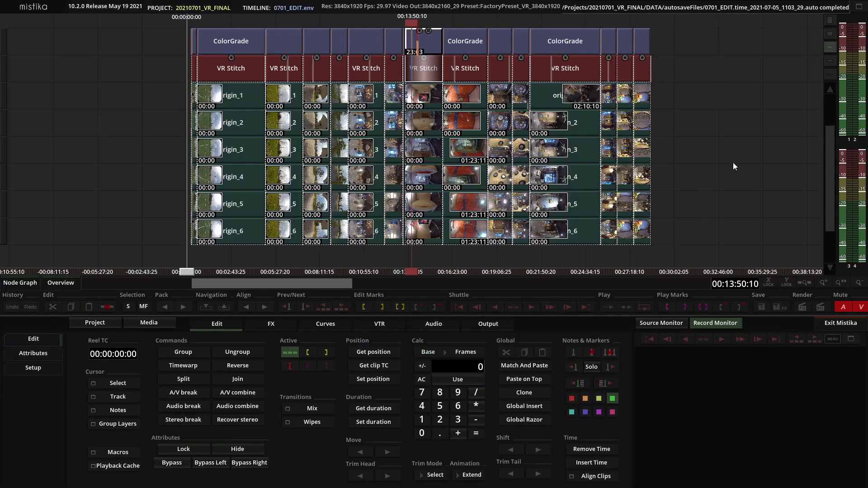
click(413, 47)
click(414, 47)
click(280, 323)
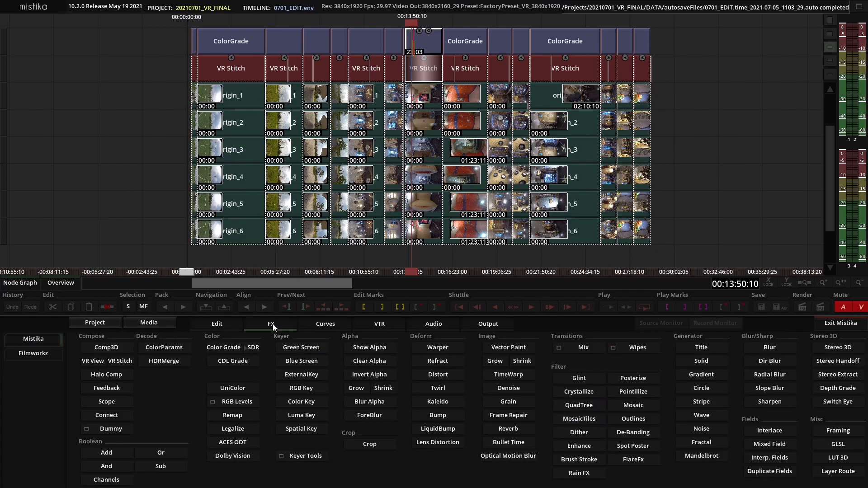
click(516, 389)
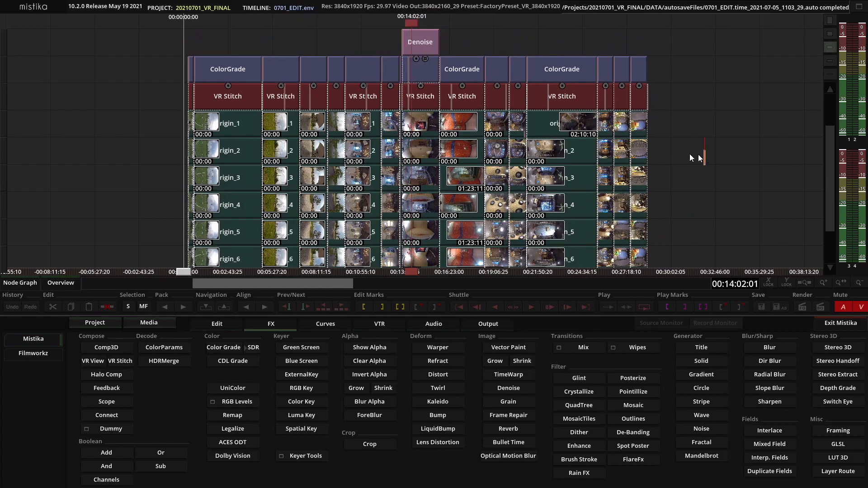
click(423, 43)
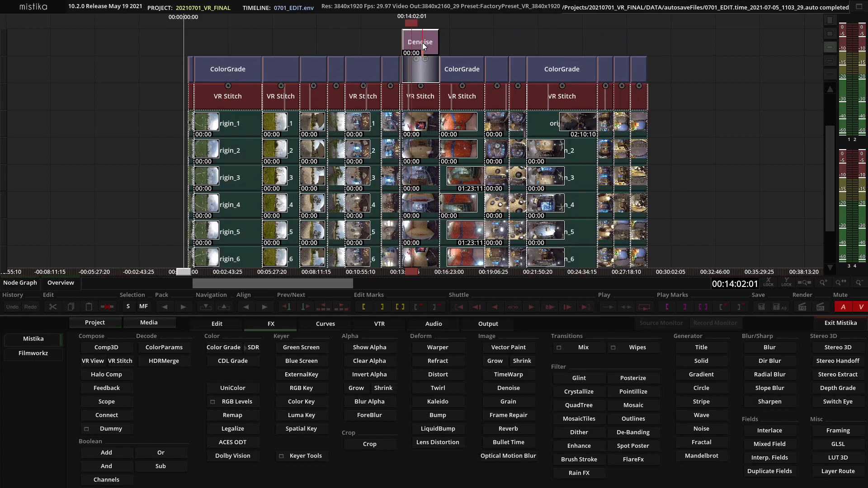
double_click(422, 43)
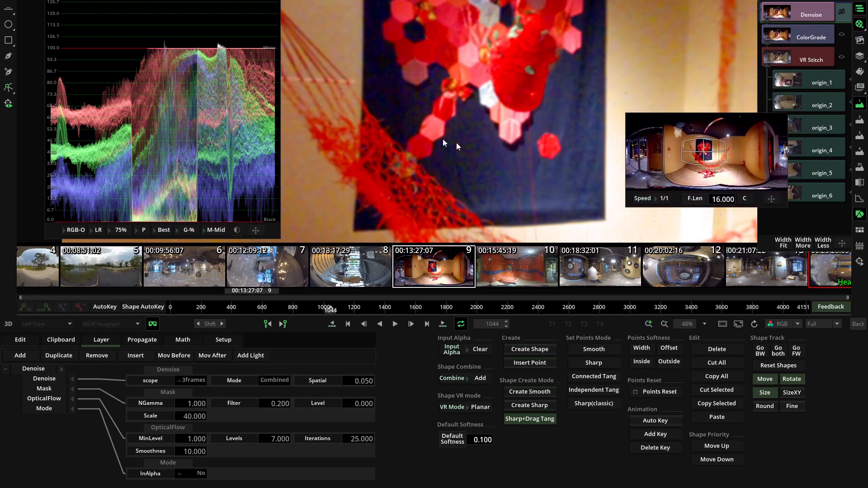
- Examine the denoised shot in the VR view and in the flat equirectangular view around the hammock
scroll(528, 162, down, 5)
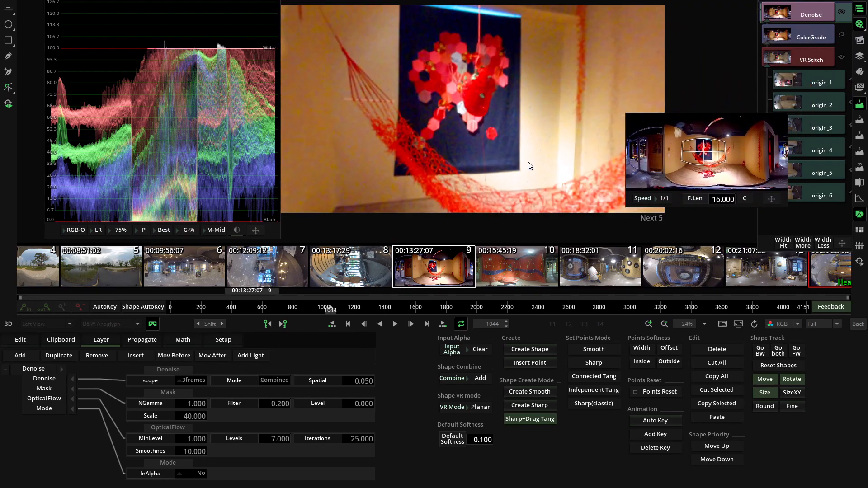
click(153, 324)
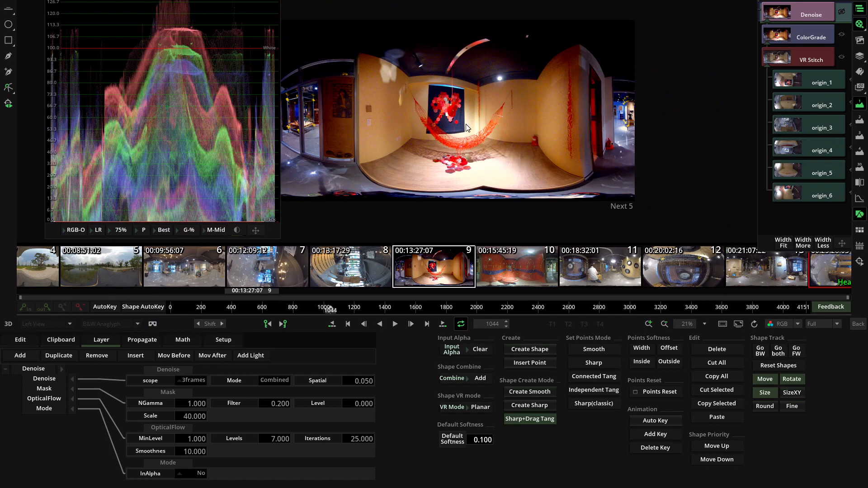
scroll(466, 124, up, 2)
scroll(489, 138, up, 4)
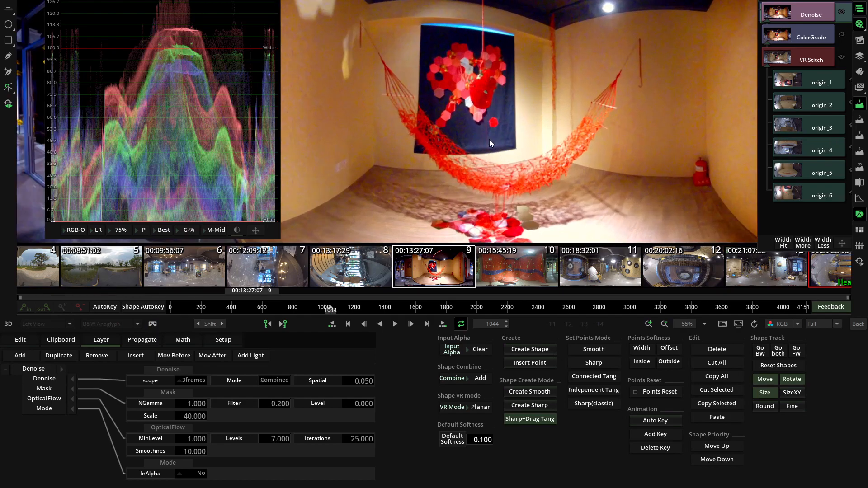
scroll(536, 186, down, 5)
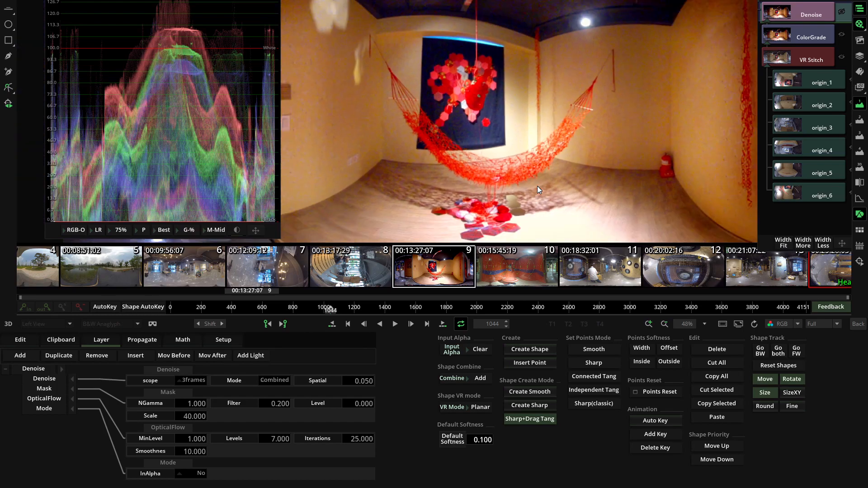
- Show only the alpha channel in the viewer to examine the Denoise mask
click(783, 325)
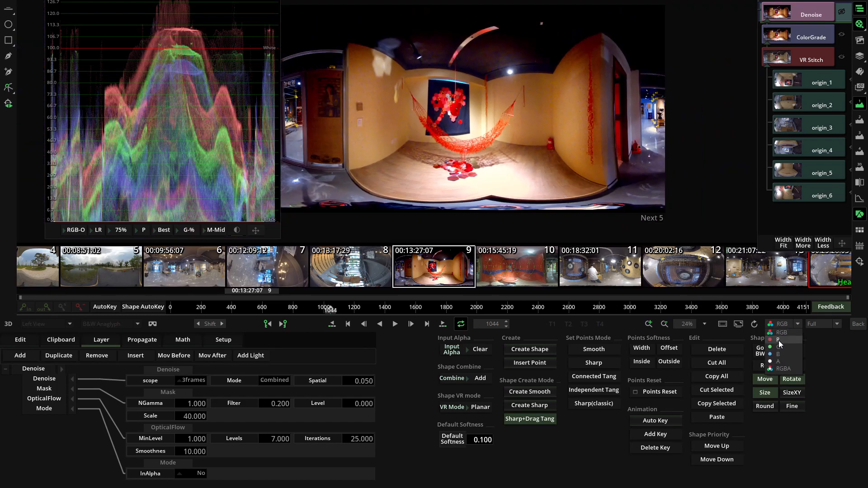
click(780, 364)
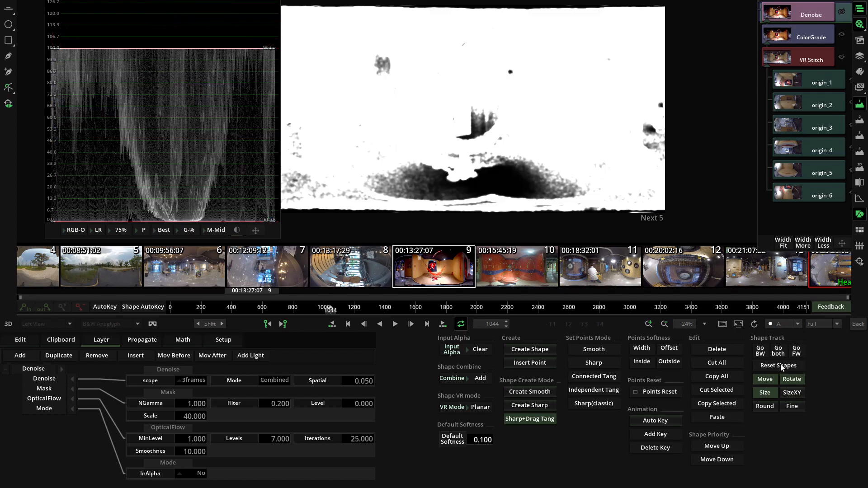
click(779, 324)
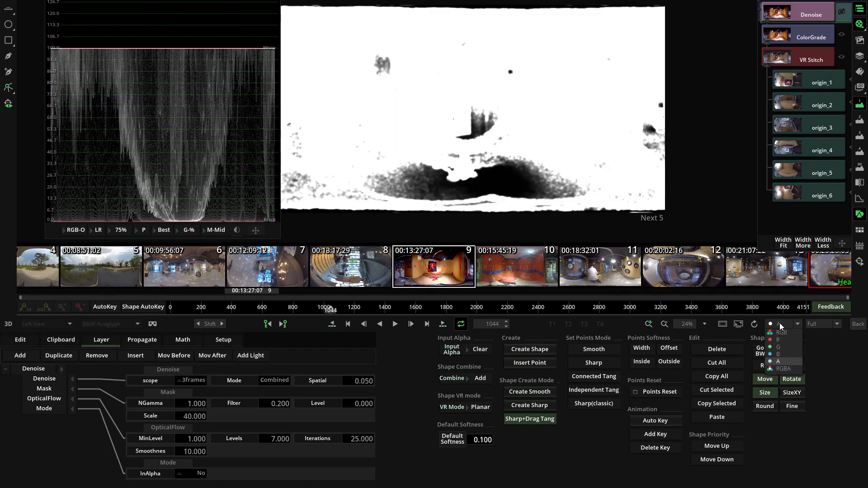
click(778, 360)
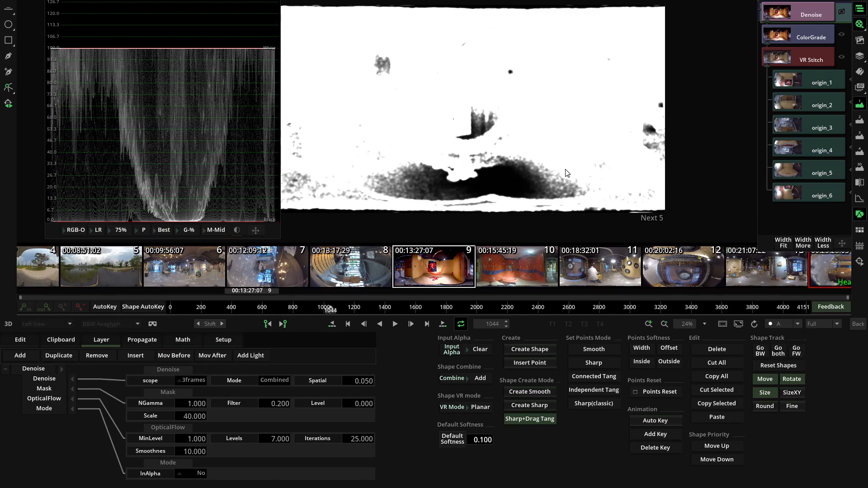
- Lower the Denoise mask's Scale to 8.000
scroll(601, 190, up, 3)
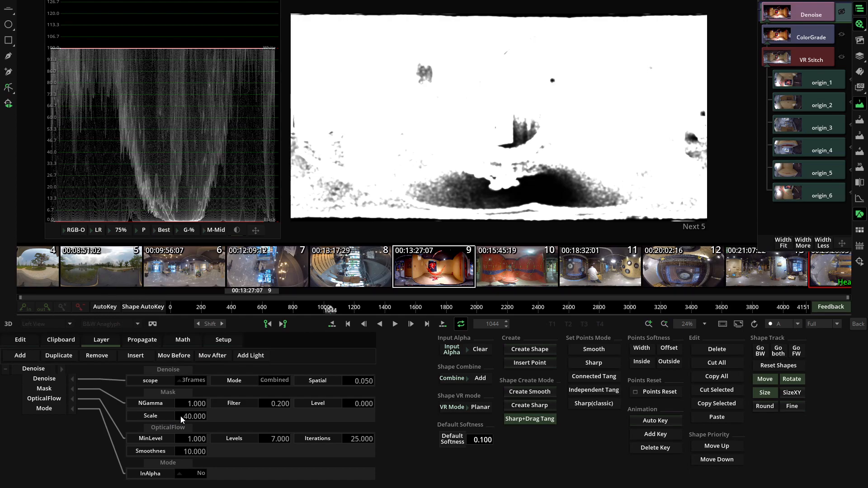
click(51, 390)
drag(191, 416, 42, 418)
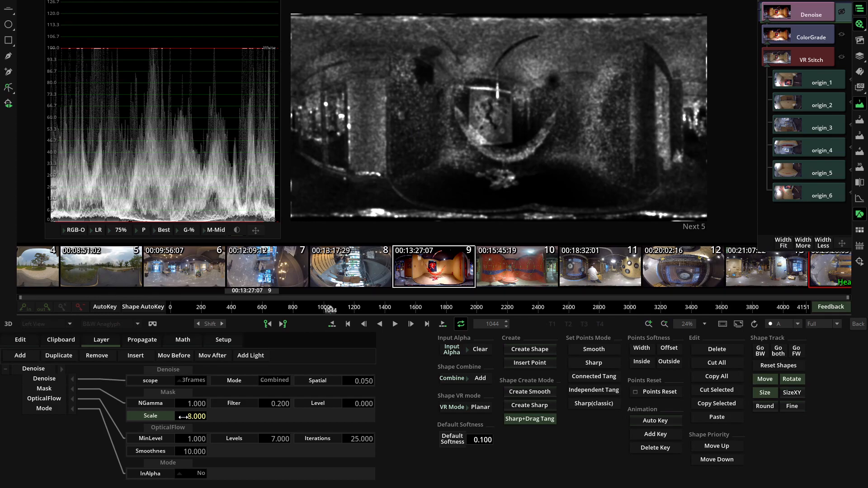
- Try a Scale of 40 for the Denoise mask, then set it back to 8.000
scroll(183, 417, down, 1)
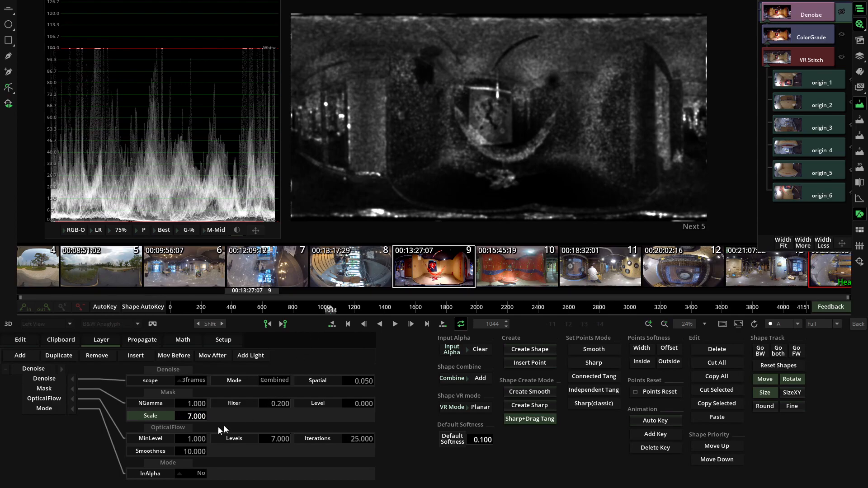
text(40)
key(Return)
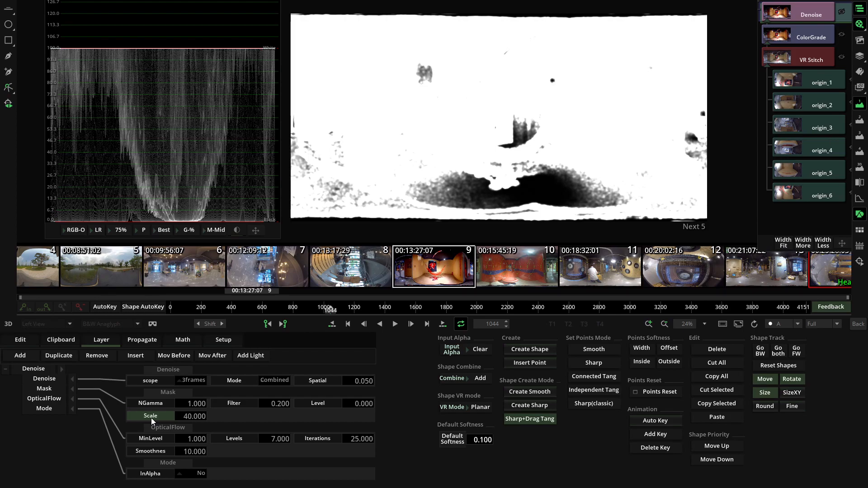
drag(151, 418, 56, 402)
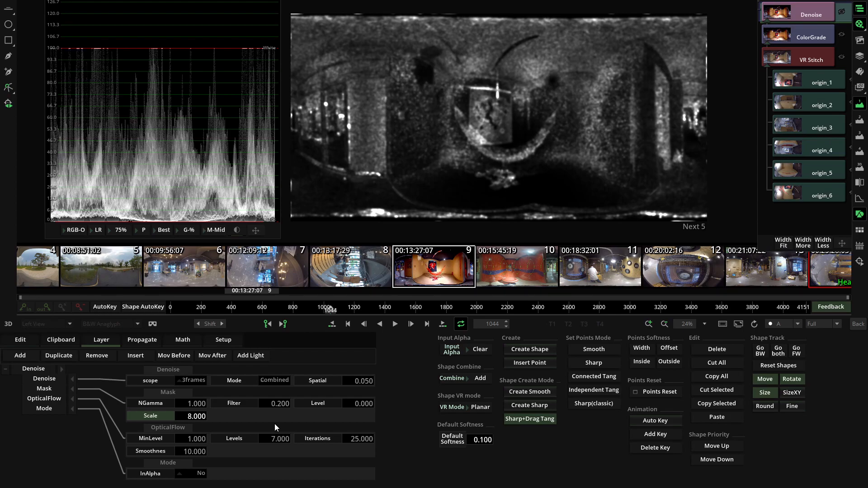
- Display the RGB channels and examine the denoised hammock and dark wall hanging up close in the VR view
click(782, 324)
click(782, 329)
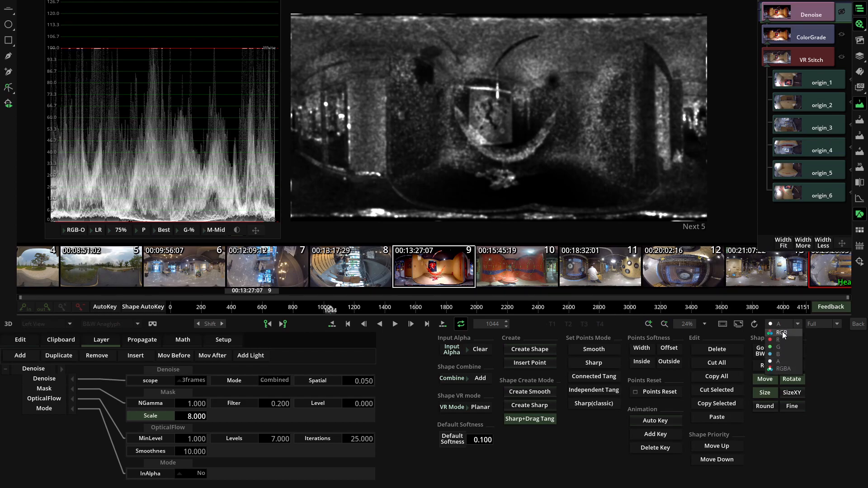
scroll(571, 131, up, 2)
scroll(572, 131, up, 4)
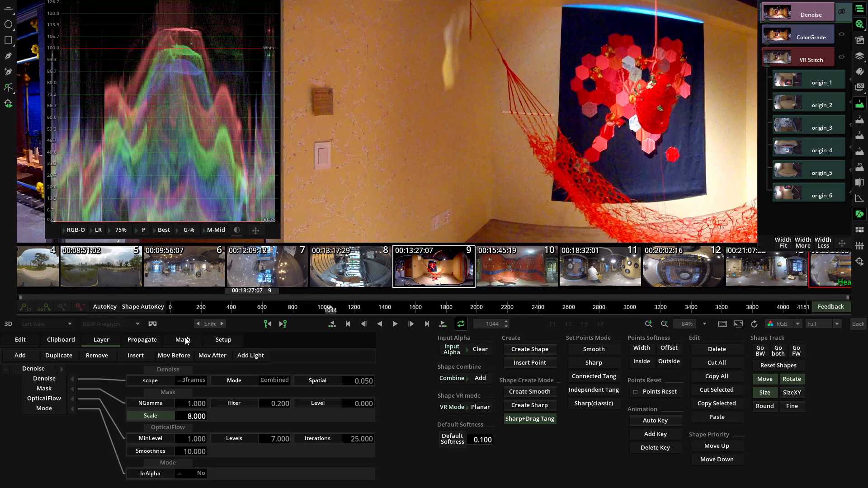
click(158, 324)
drag(689, 136, 711, 156)
scroll(592, 149, down, 1)
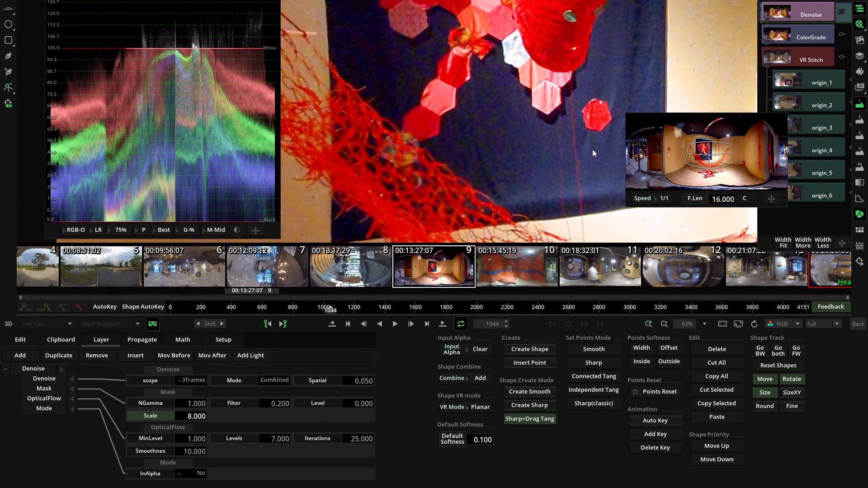
- Compare the ColorGrade and Denoise layers around the hammock and wall hanging at several magnifications
click(806, 33)
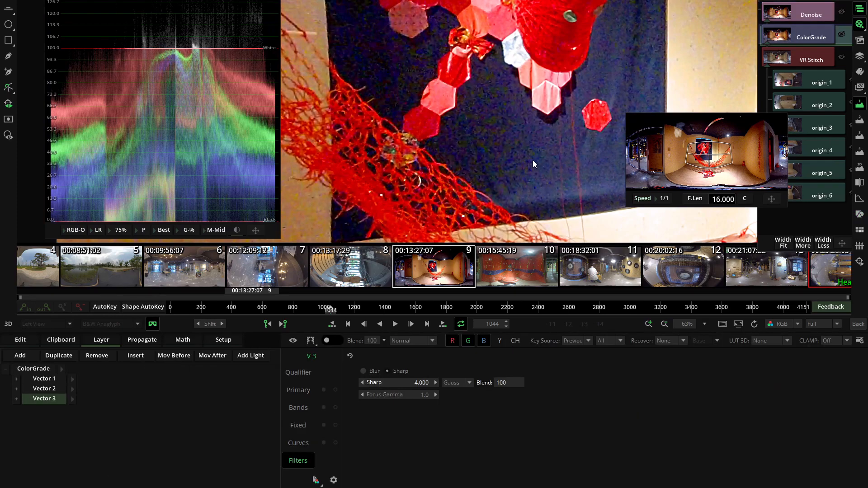
scroll(532, 160, up, 1)
click(795, 19)
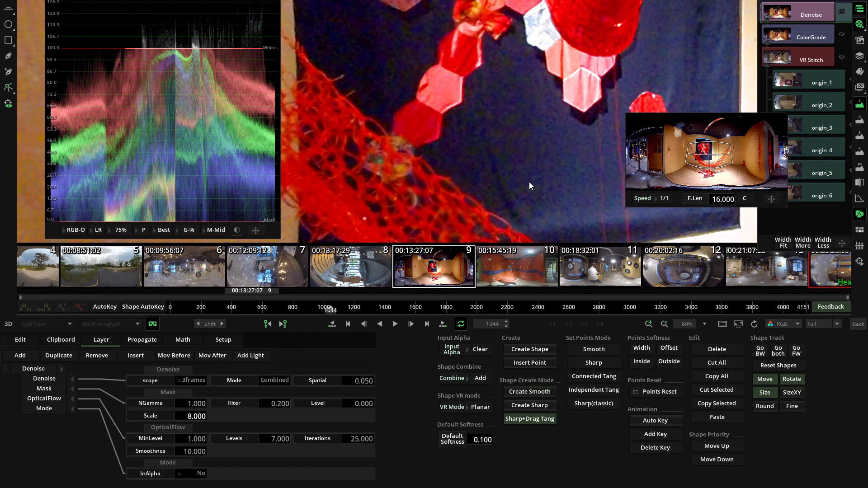
scroll(529, 181, down, 3)
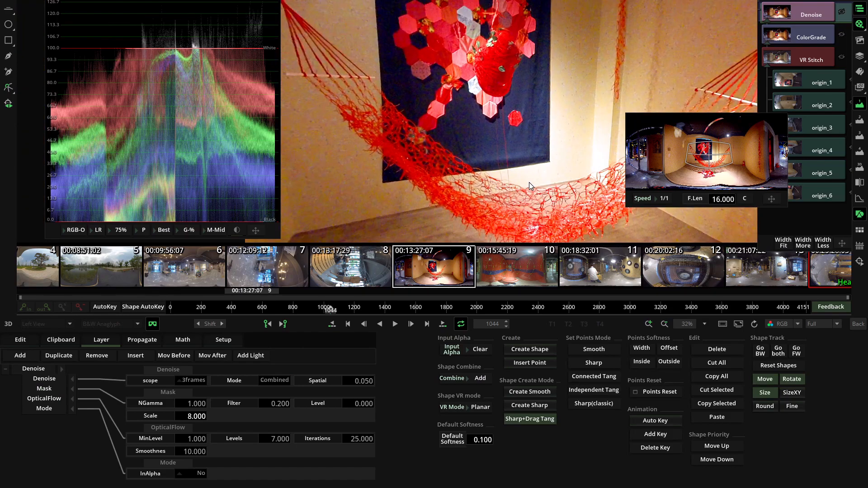
scroll(529, 183, down, 1)
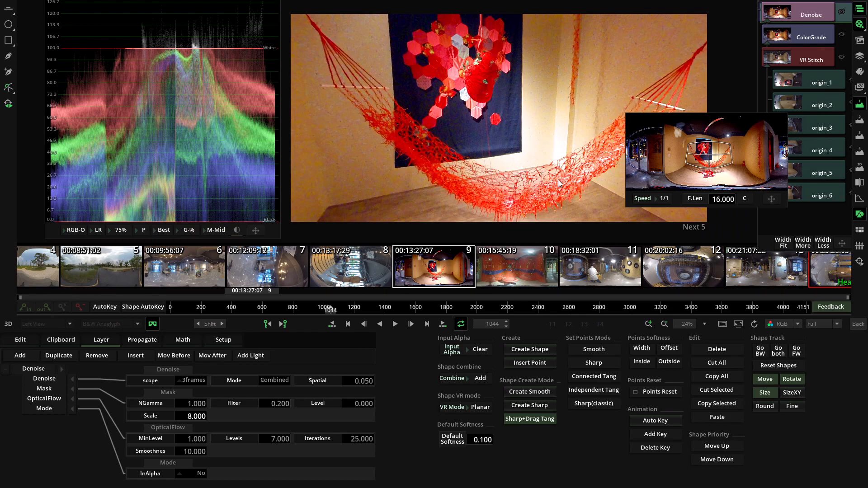
scroll(558, 180, up, 1)
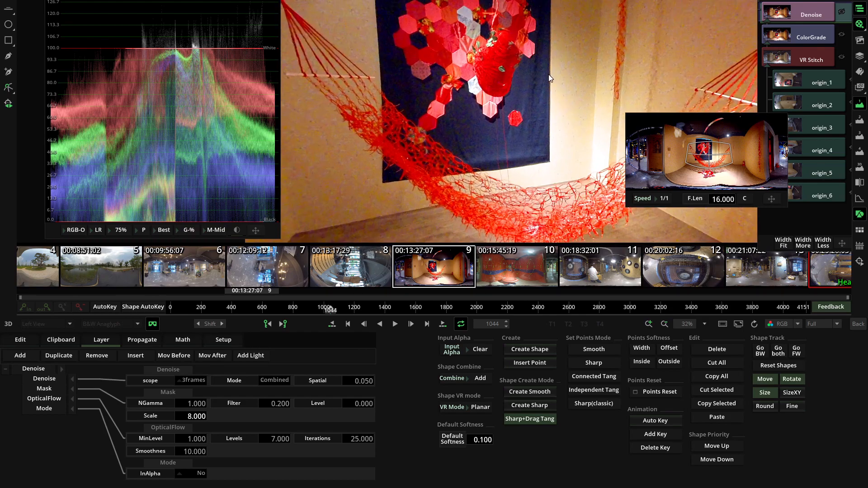
click(811, 36)
scroll(544, 138, up, 1)
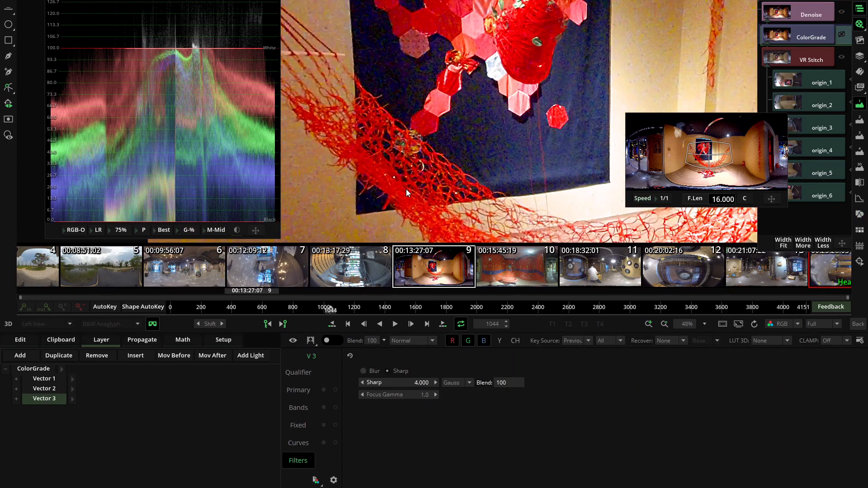
click(810, 15)
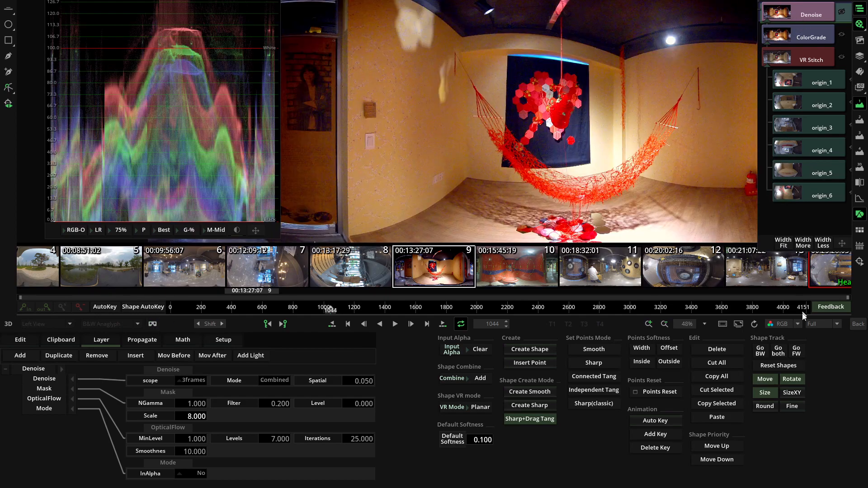
- Show only the alpha channel and lower the Denoise mask's Scale to 7.000
click(788, 326)
click(778, 361)
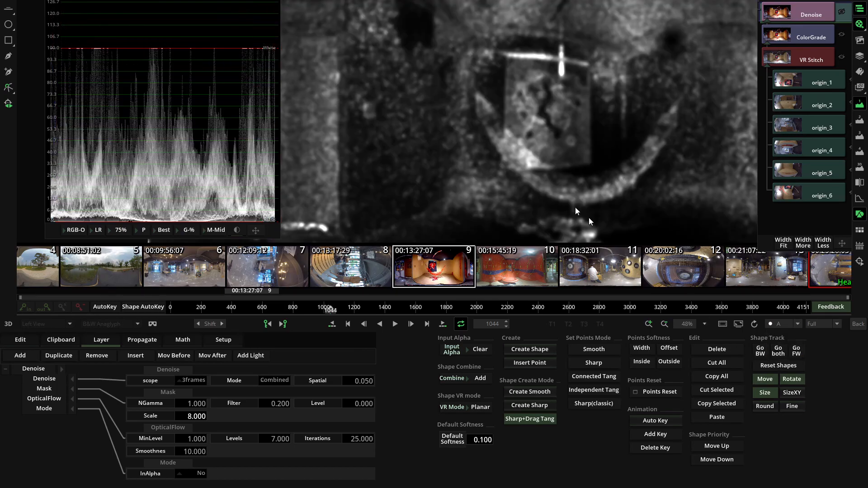
scroll(502, 158, down, 1)
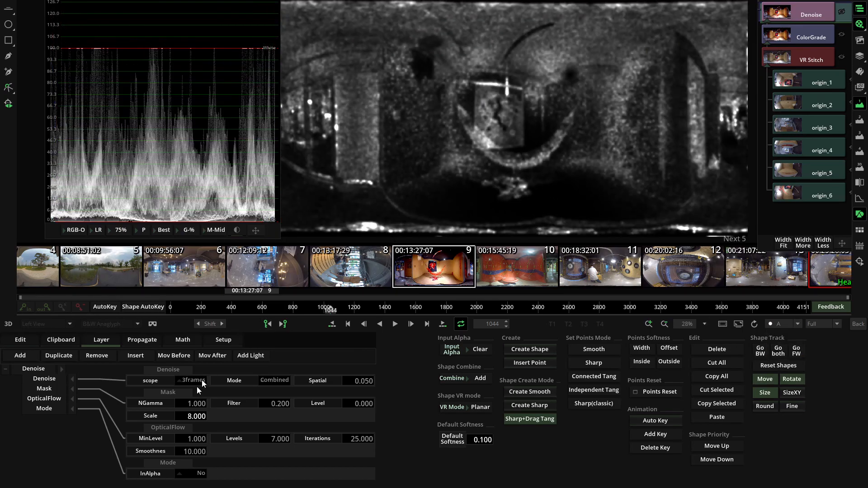
drag(195, 420, 186, 419)
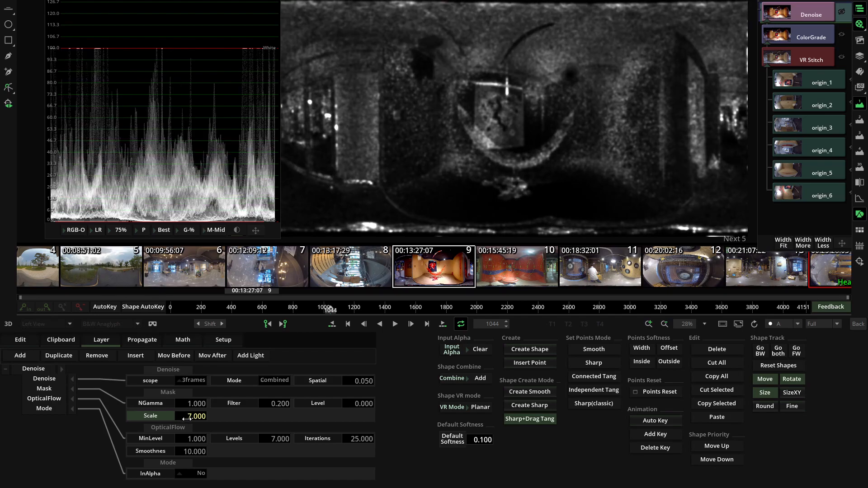
- Return the viewer to the RGB channels and leave the visual editor
click(784, 326)
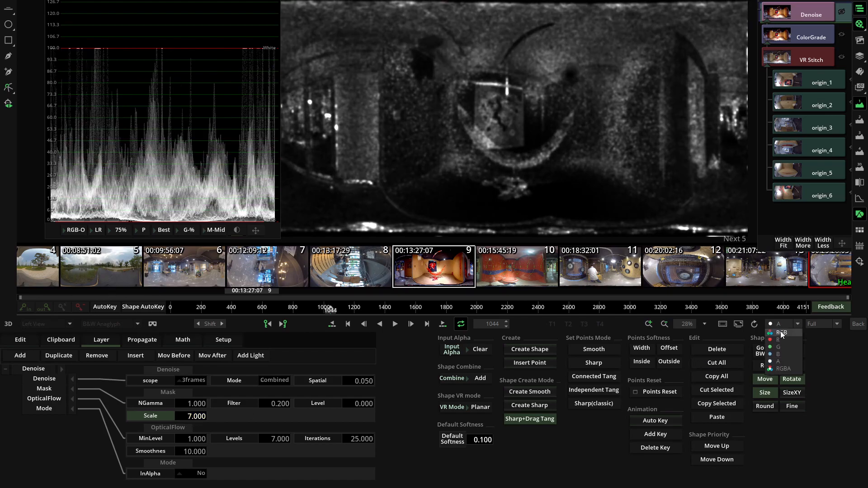
click(781, 331)
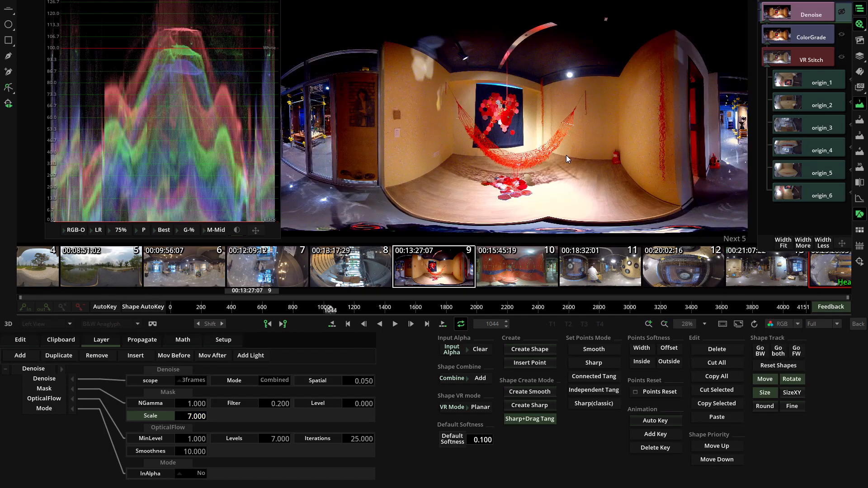
click(858, 324)
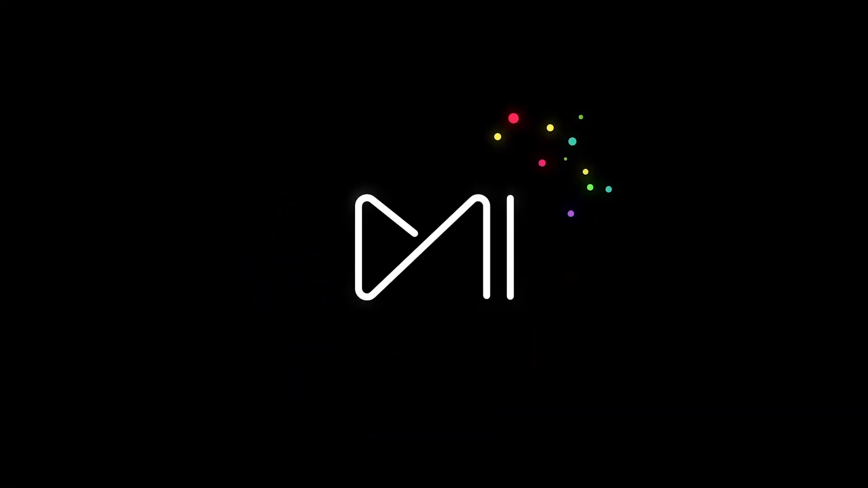